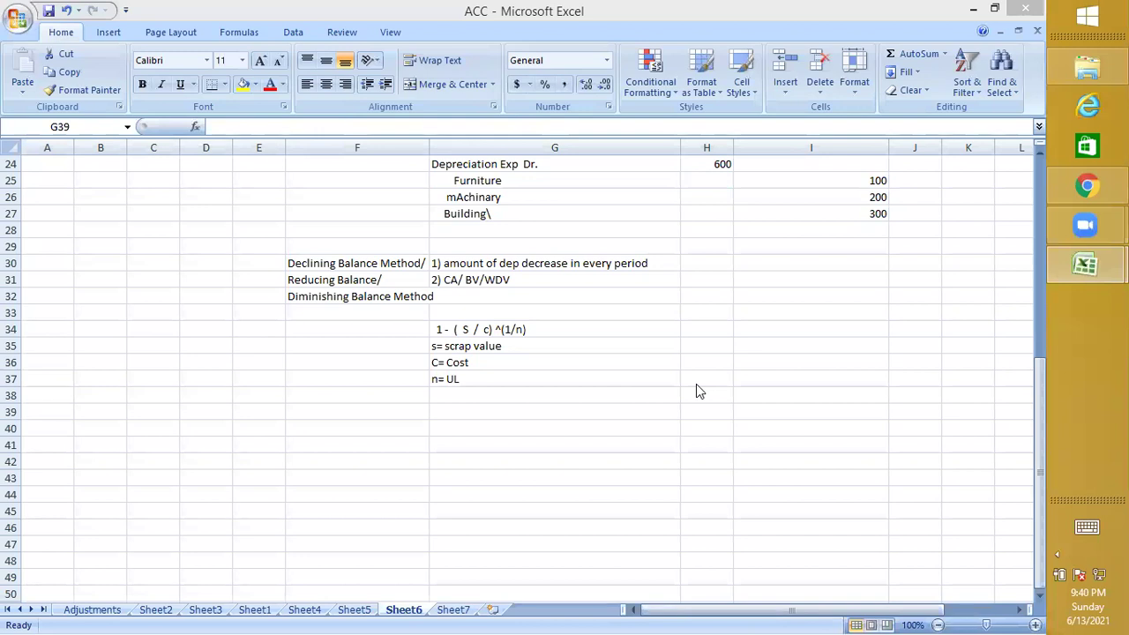
Add a Cost label in F39 with the value 160000 beside it in G39
click(544, 391)
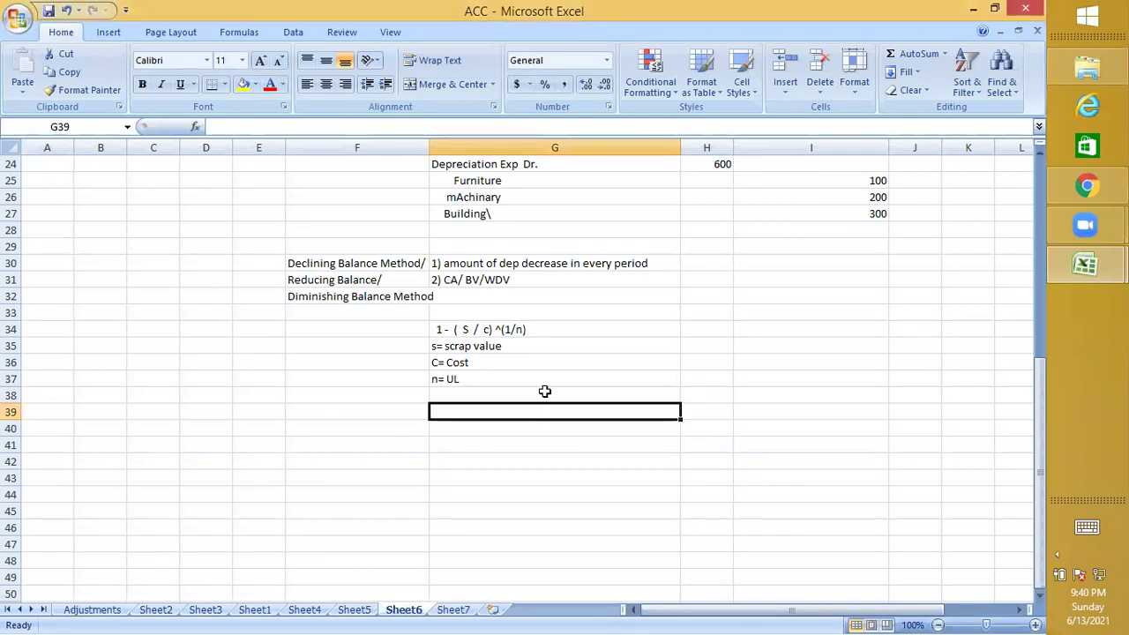
key(Left)
text(Cp)
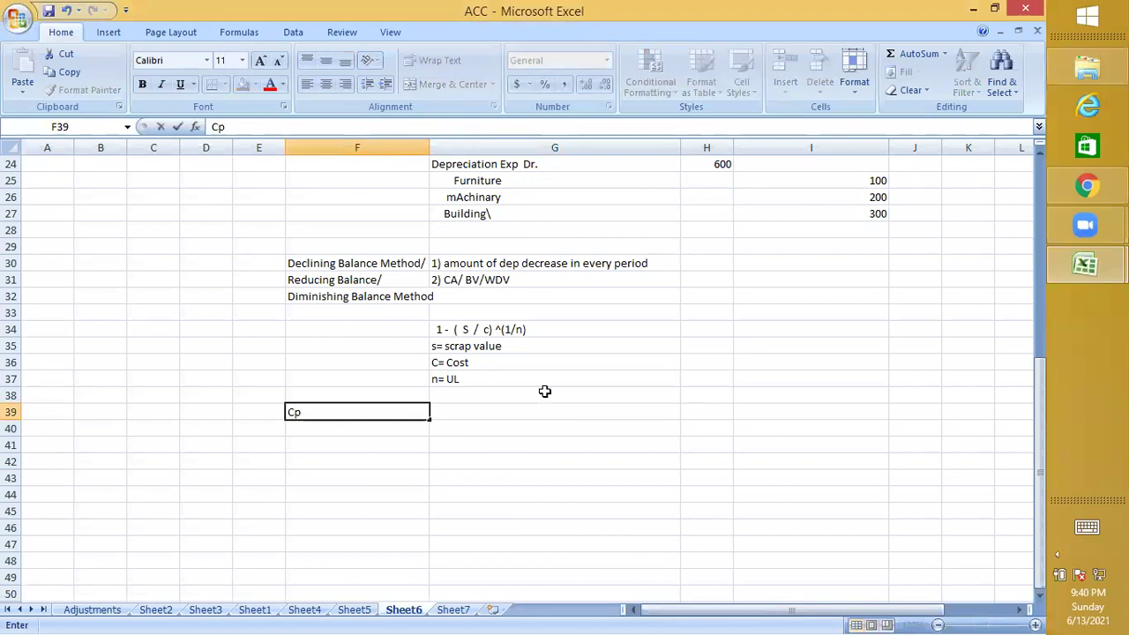
key(BackSpace)
text(ost)
key(Return)
key(Up)
key(Right)
key(Right)
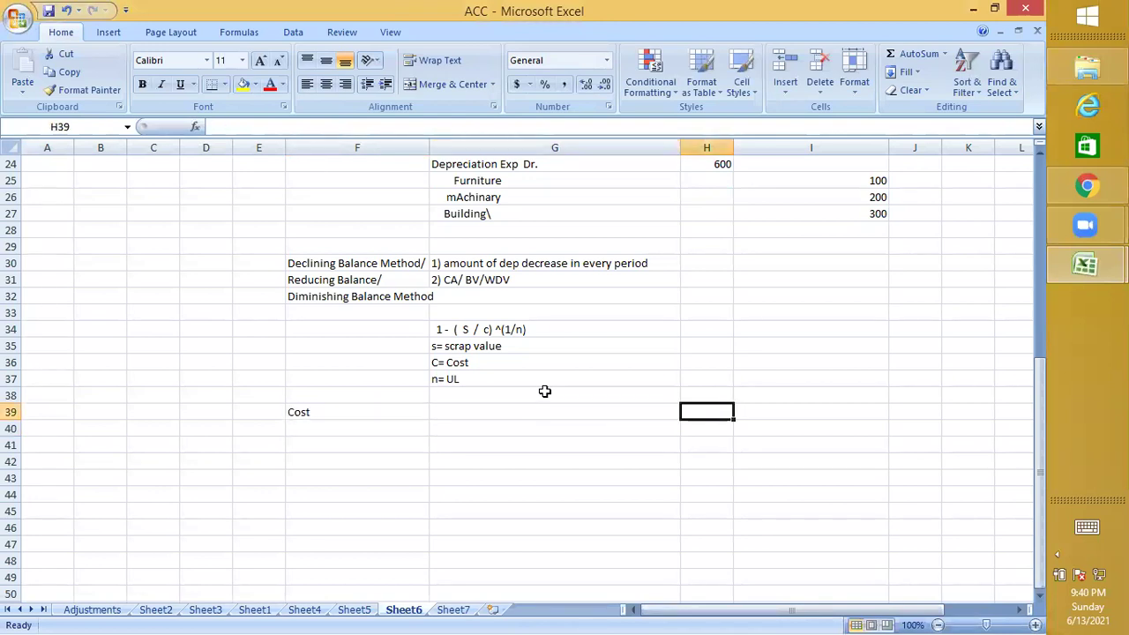
key(Left)
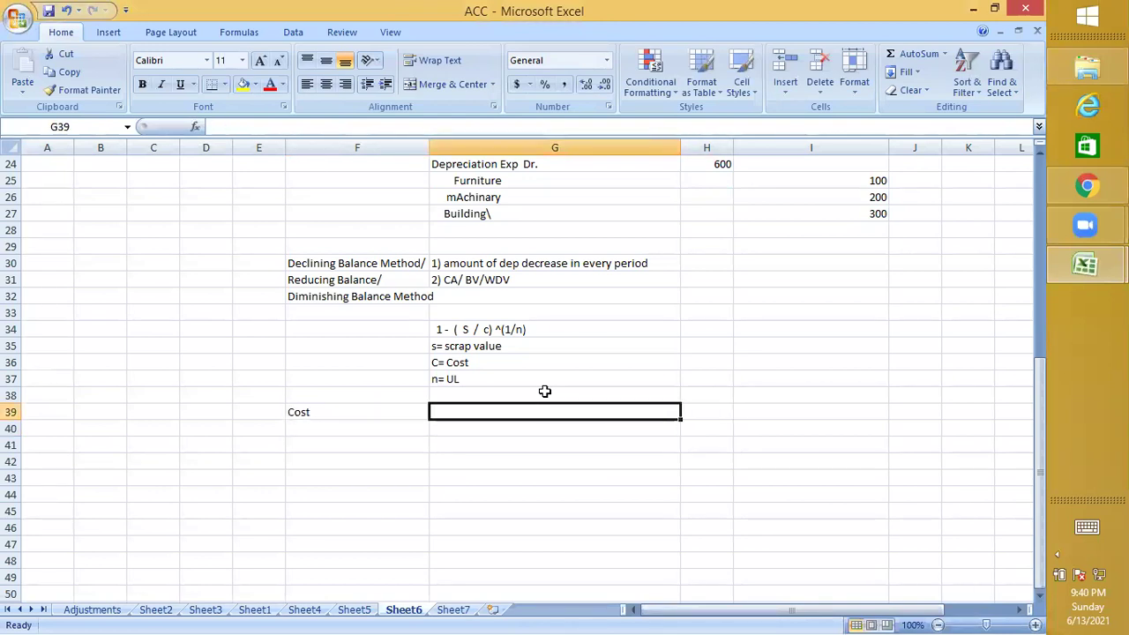
text(160000)
key(Return)
Add a Salvage value label in F40 with the value 10000 in G40
key(Left)
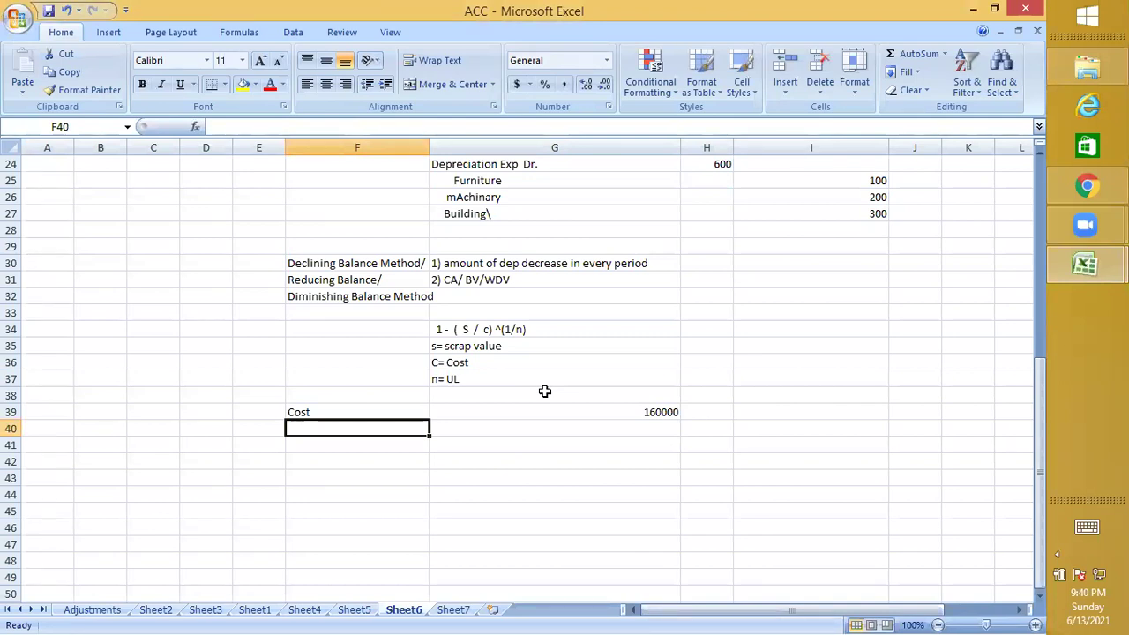
text(S)
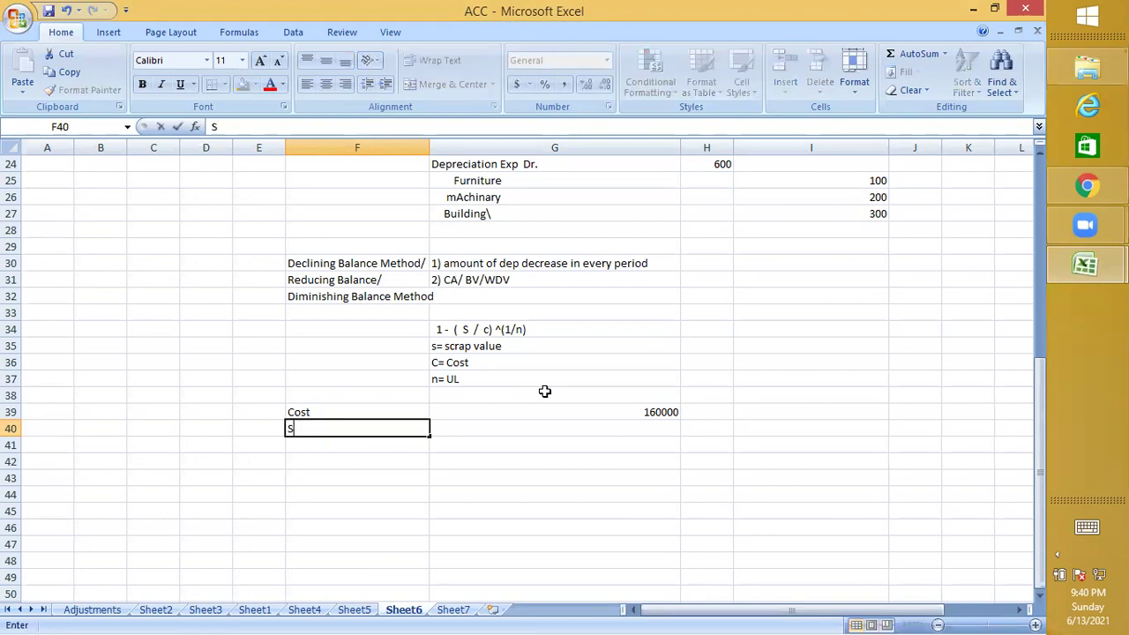
text(alvage value)
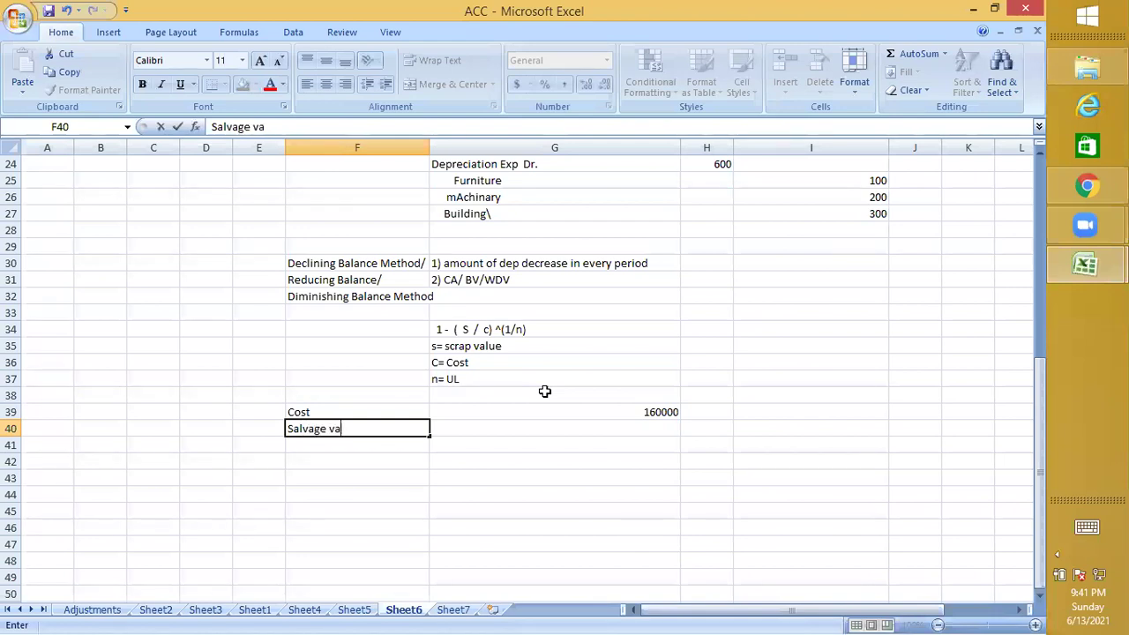
key(Return)
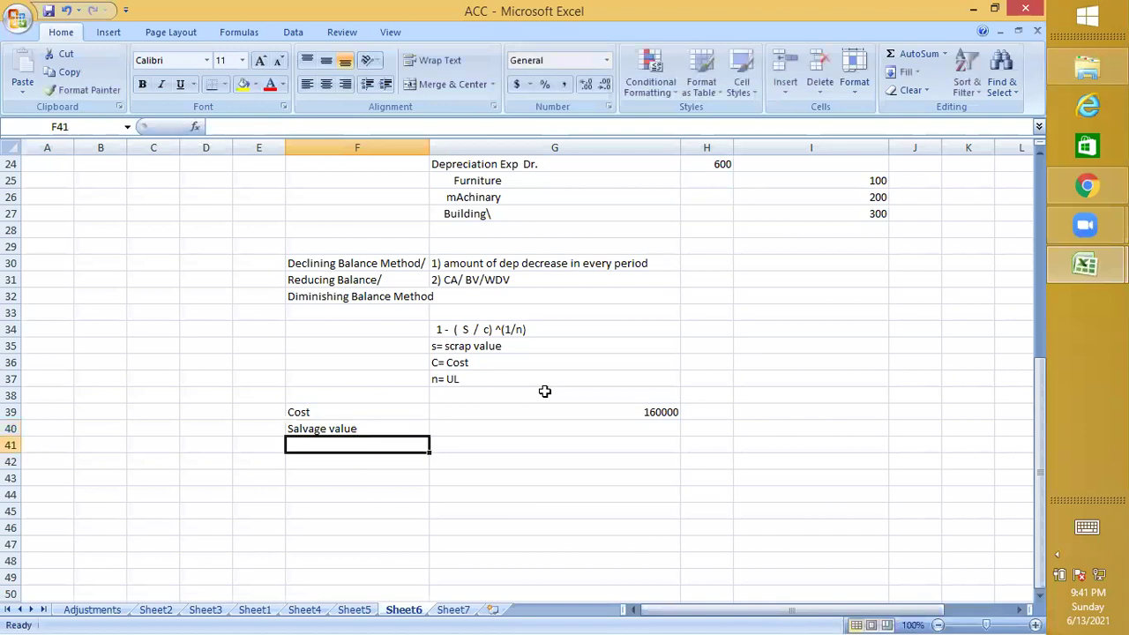
key(Up)
key(Right)
text(100000)
key(BackSpace)
key(Return)
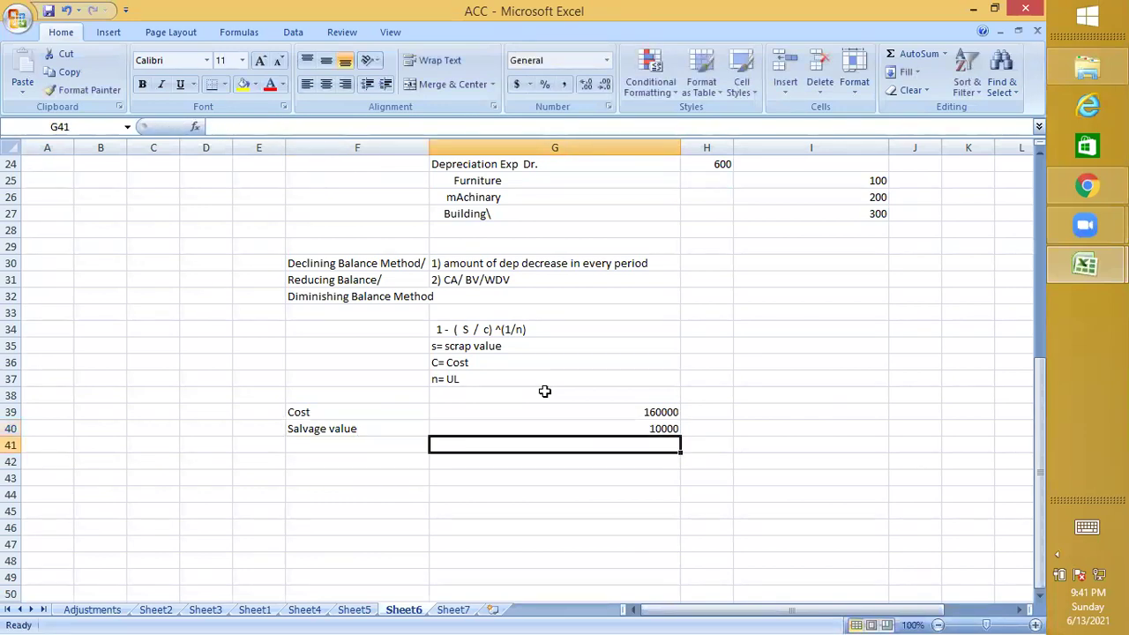
Add the useful life label ul in F41 with the value 4 in G41
key(Left)
text(ul)
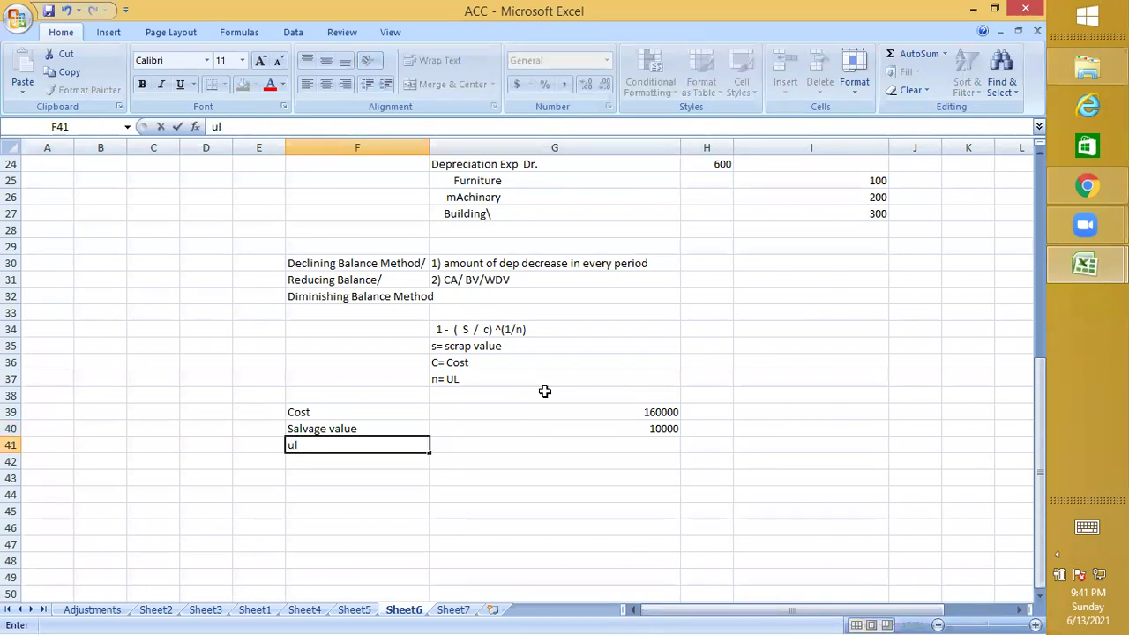
key(Tab)
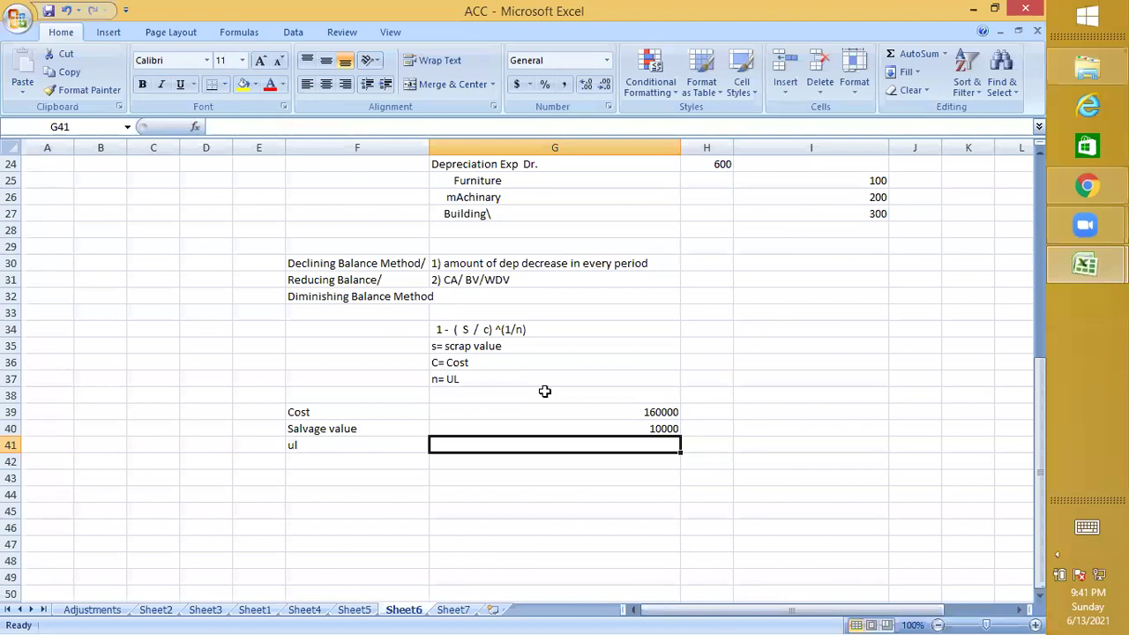
text(4)
key(Return)
Review the depreciation rate formula noted in G34 above the example data
key(Right)
key(Right)
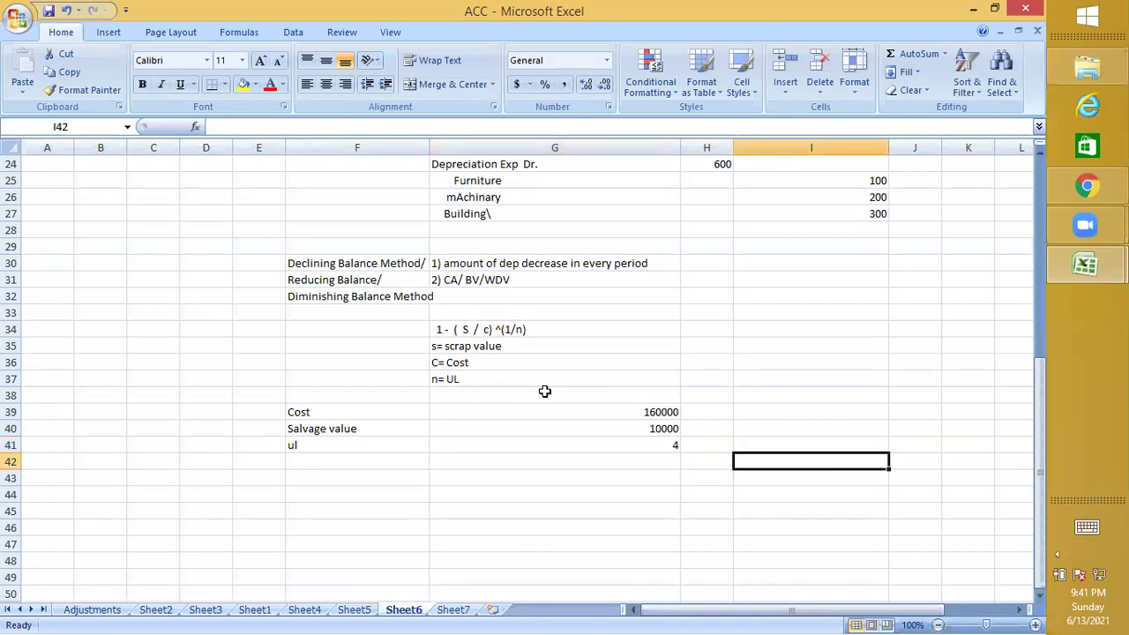
key(Left)
key(Left)
key(Up)
key(Up)
key(Up)
key(Up)
key(Up)
key(Up)
key(Up)
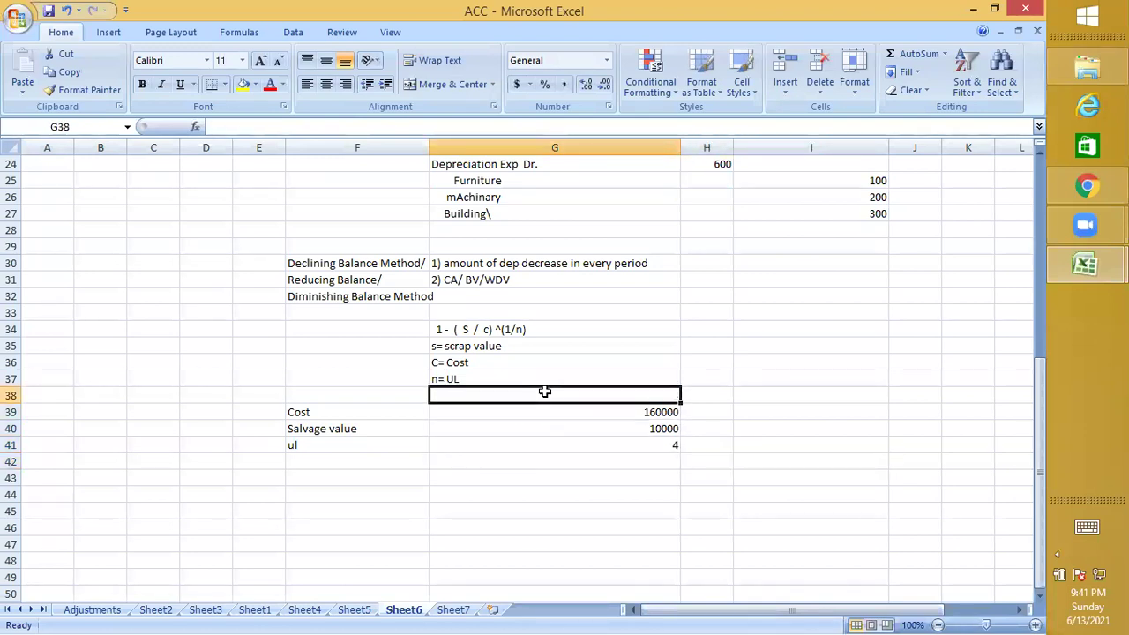
key(Up)
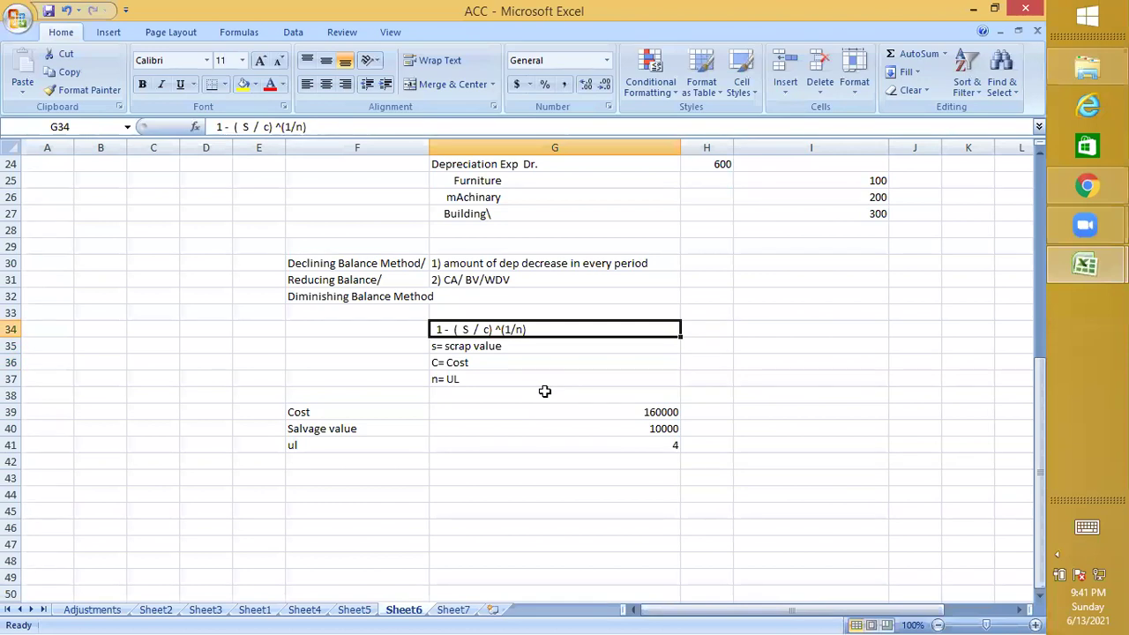
Begin the depreciation rate formula in I39 as =1-(160000)^(
key(Right)
key(Right)
key(Down)
key(Down)
key(Down)
key(Down)
key(Down)
key(Down)
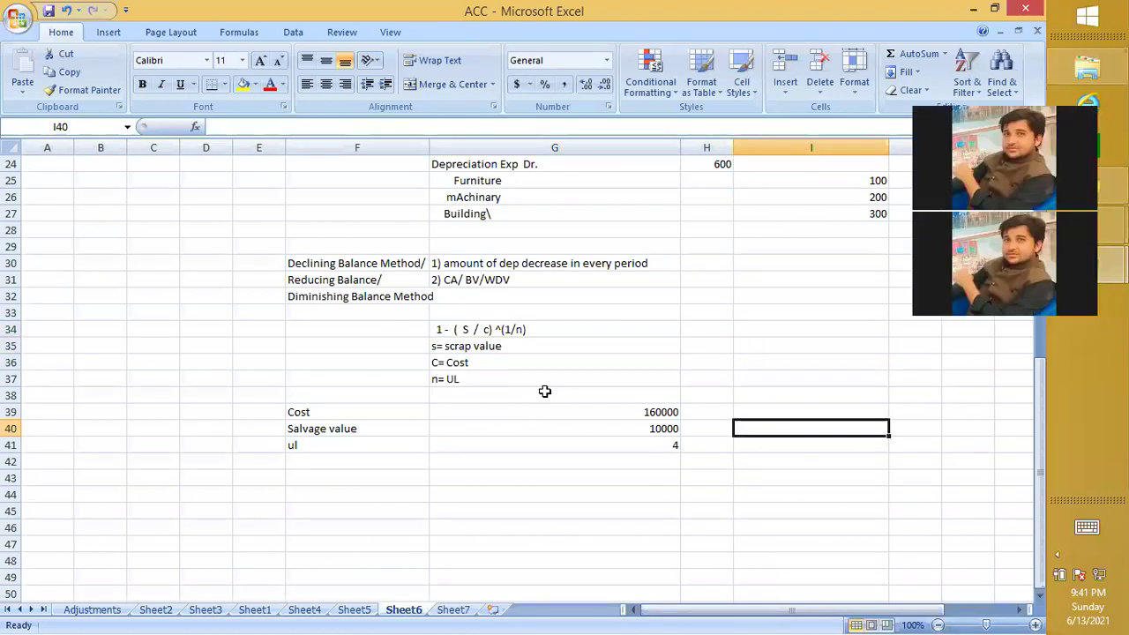
key(Up)
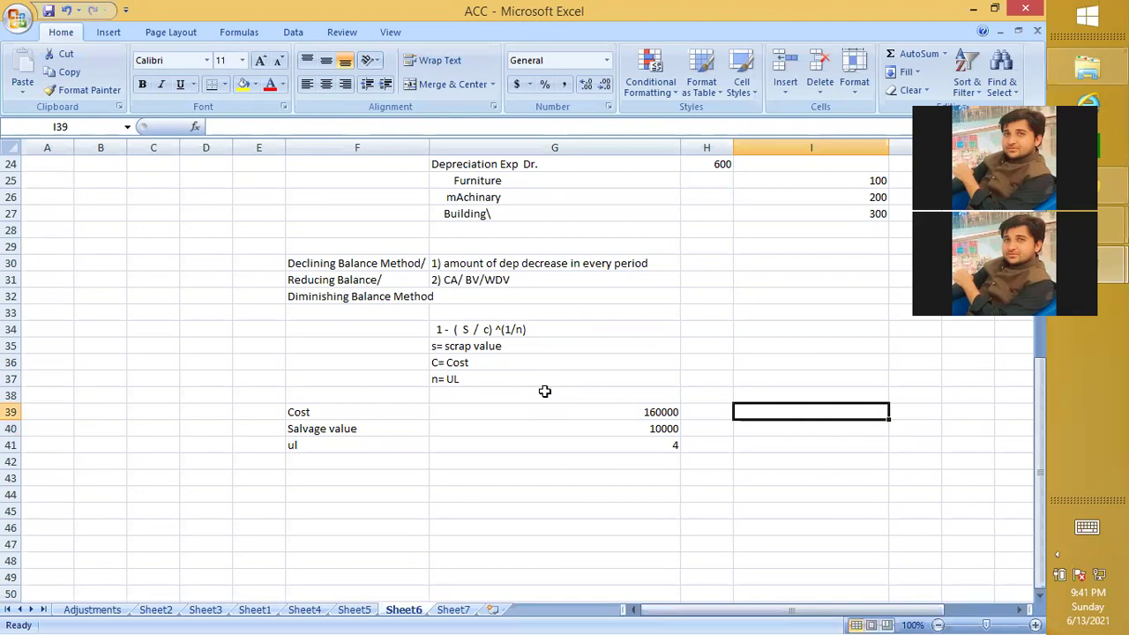
text(=1)
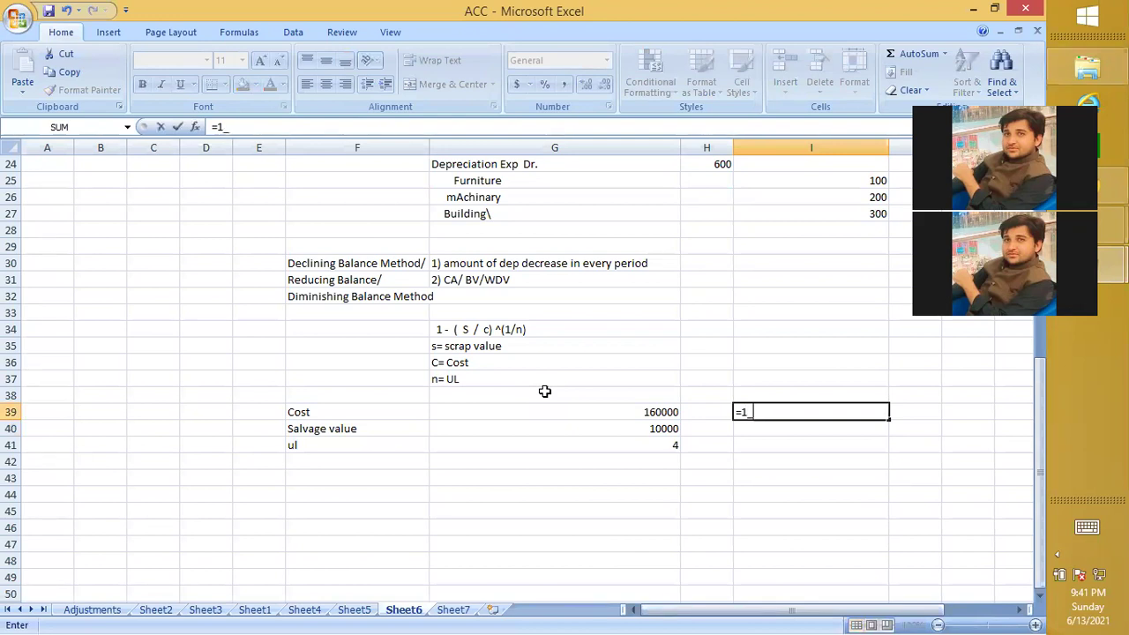
text(-)
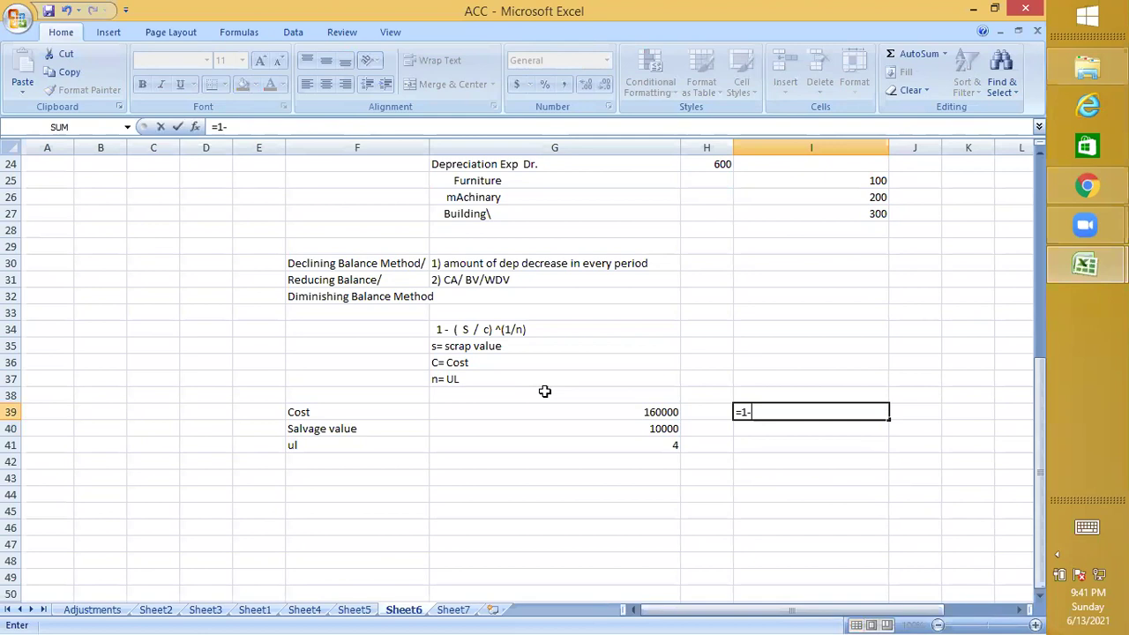
text((16000)
text(0))
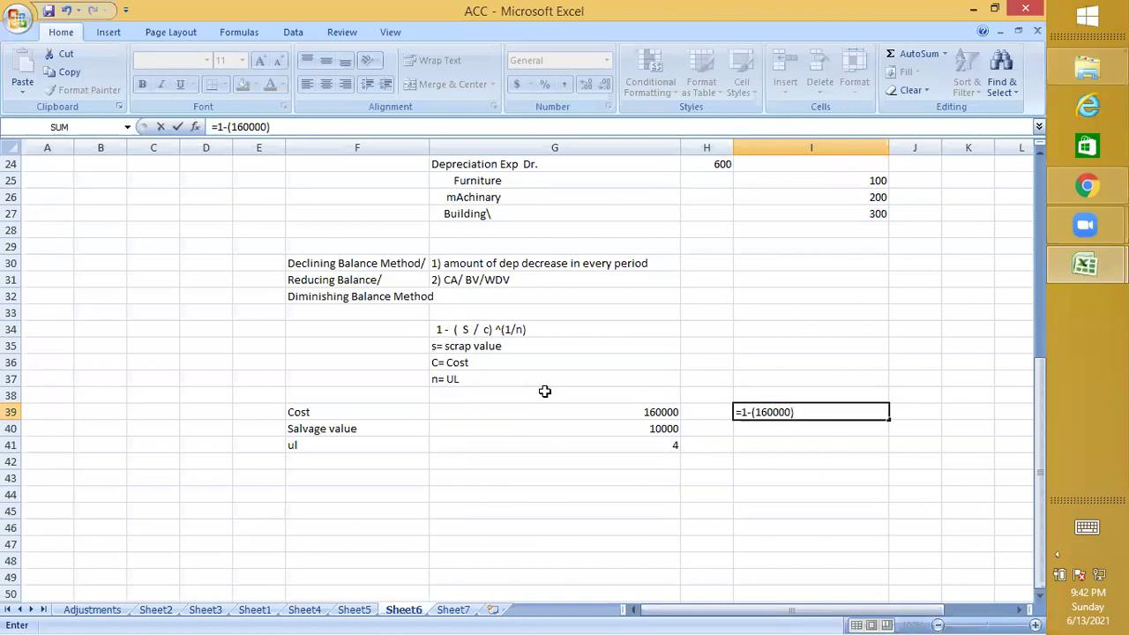
text(^()
Correct the bracketed fraction in the I39 formula to salvage value over cost, 10000/160000
click(791, 413)
text(/)
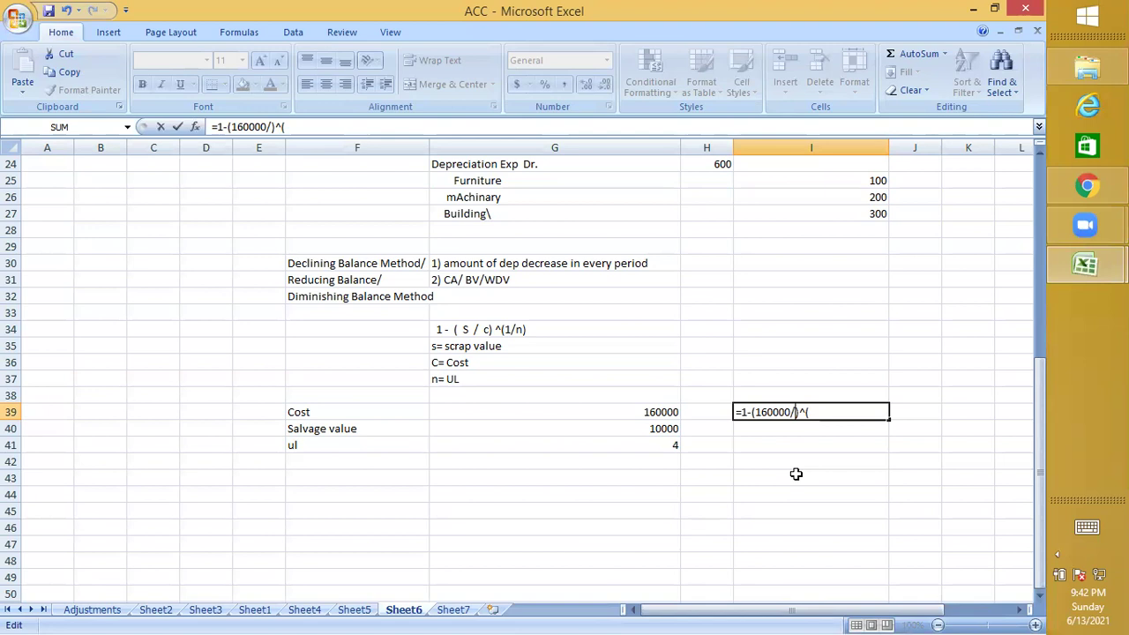
key(BackSpace)
key(Left)
key(Left)
key(Left)
key(Left)
key(Left)
key(Left)
text(10000)
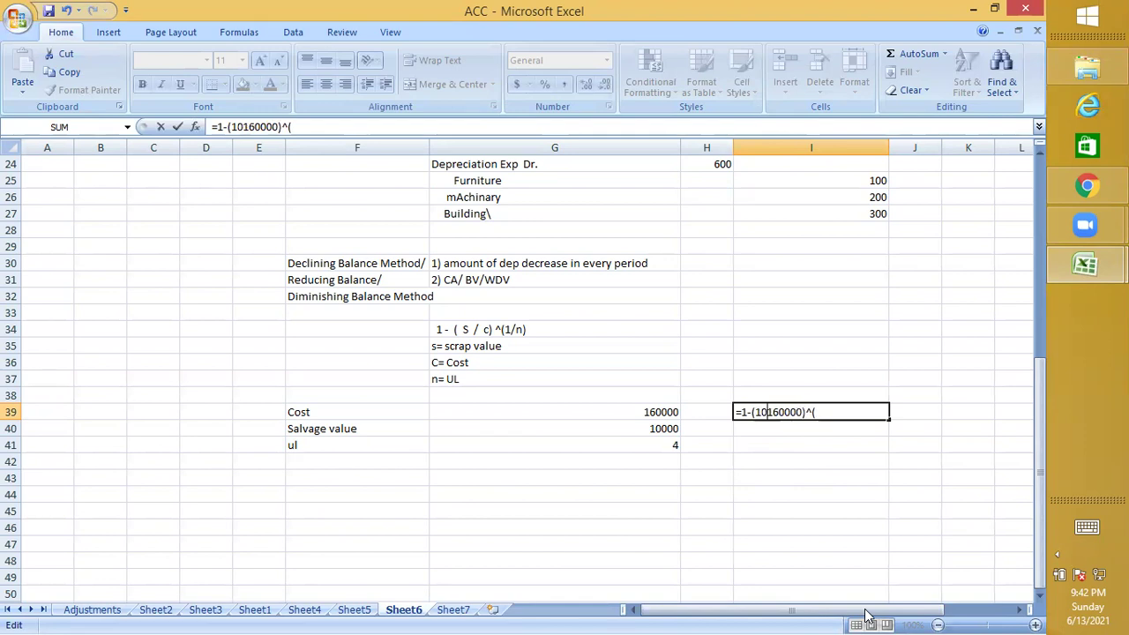
text(/)
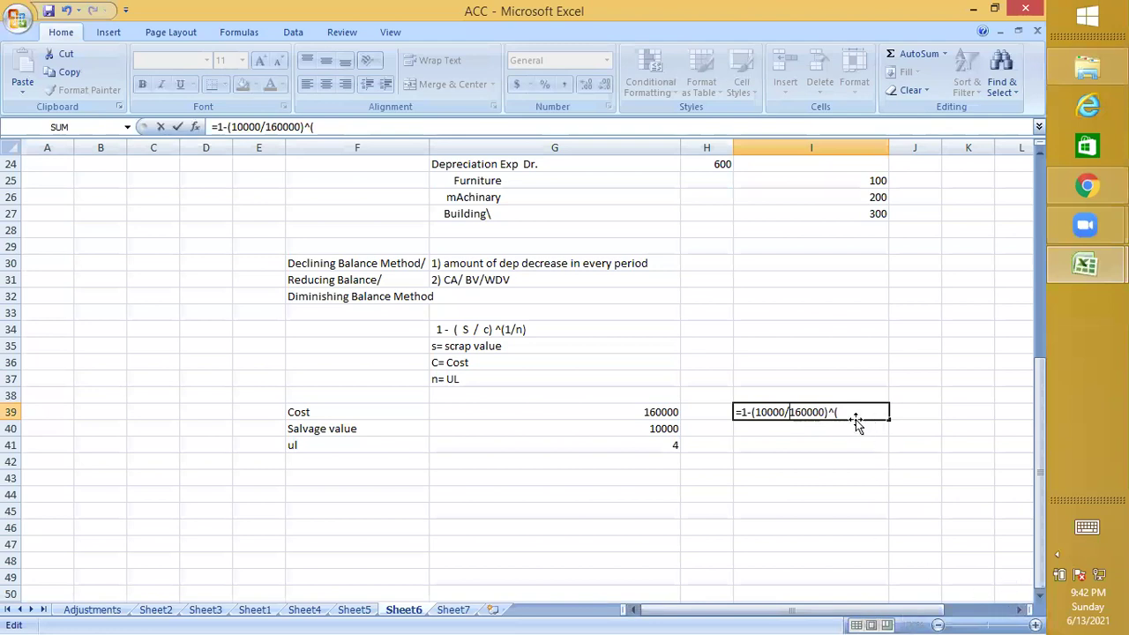
Complete the I39 formula with the exponent (1/4) and enter it
text(1/)
text())
key(Return)
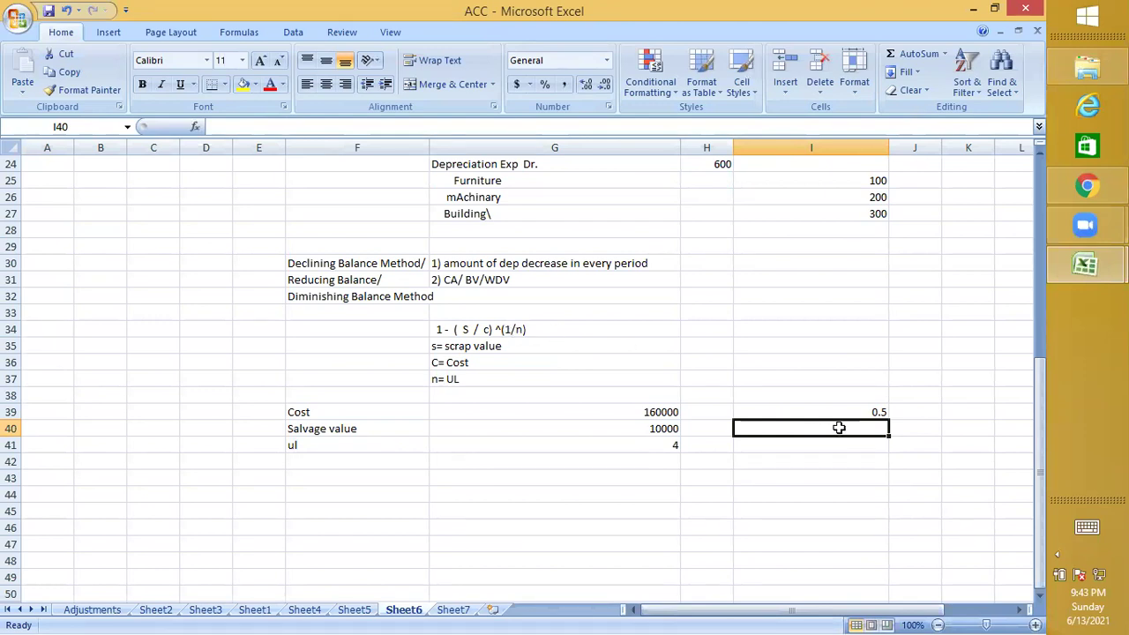
Format the calculated depreciation rate in I39 as a percentage
click(865, 410)
key(Down)
key(Down)
key(Down)
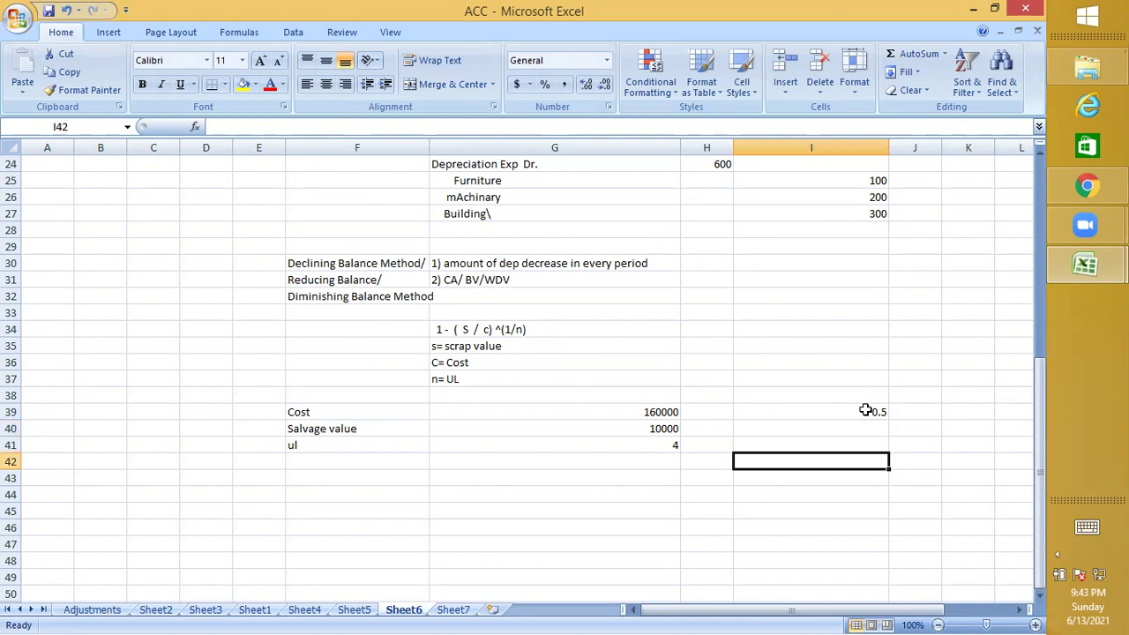
key(Up)
key(Up)
key(Up)
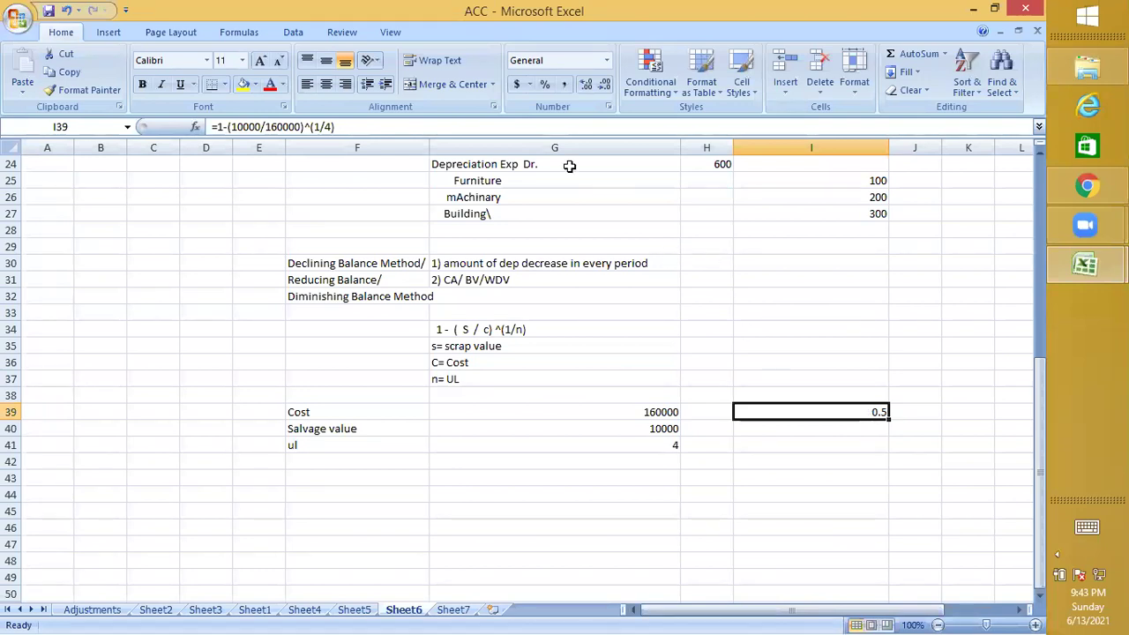
click(536, 87)
Calculate a second depreciation rate in I33 with =1-(30000/230000)^(1/5) and format it as a percentage
click(481, 329)
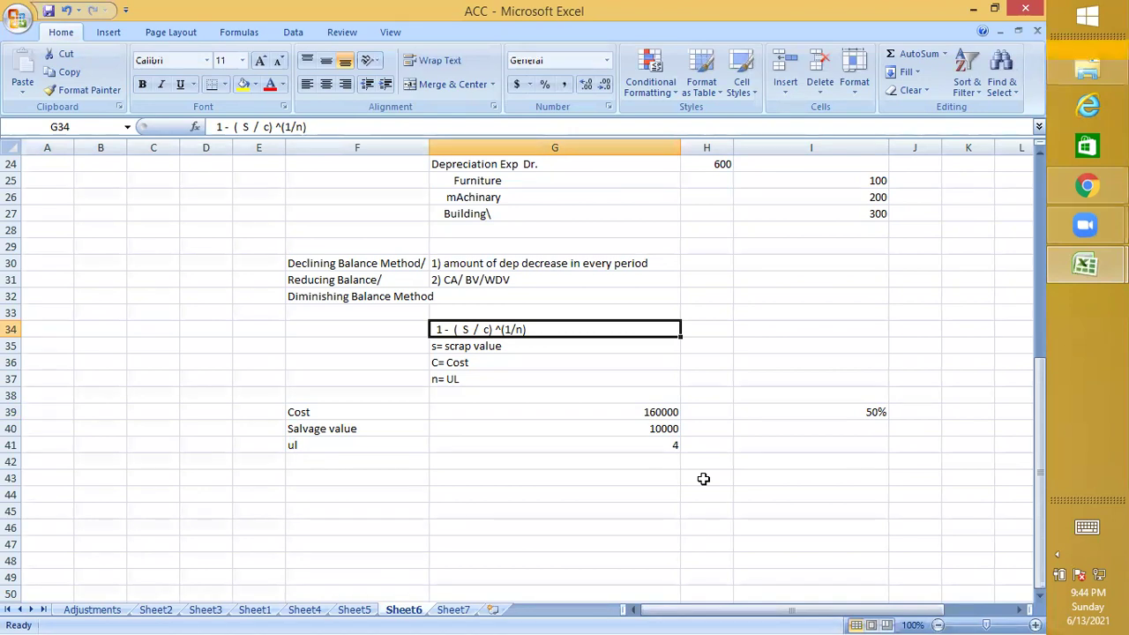
click(773, 318)
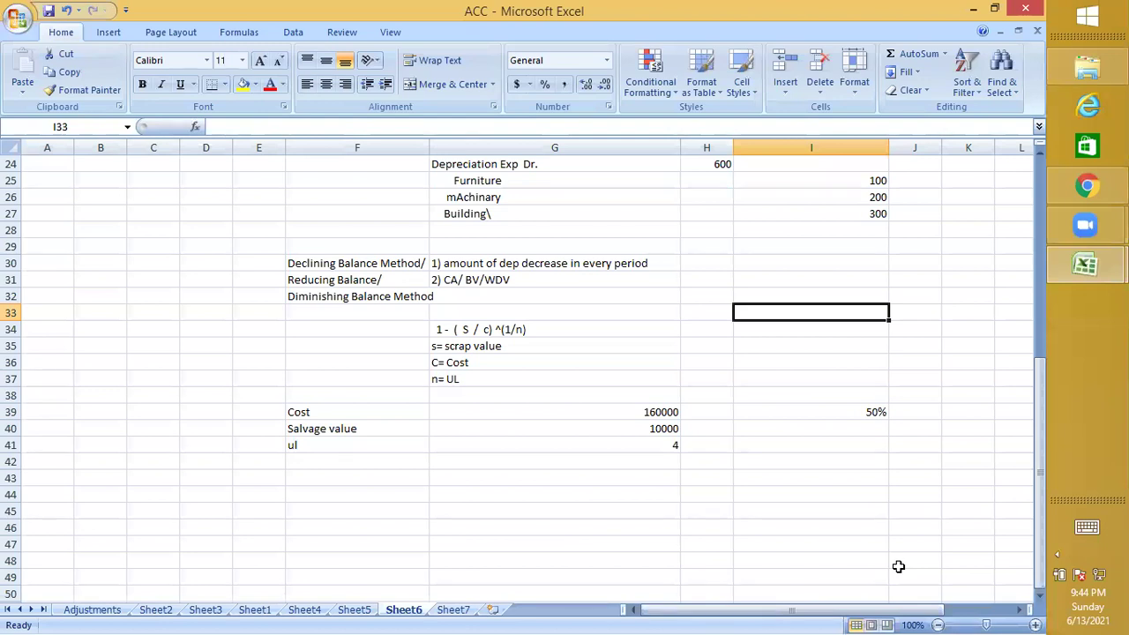
text(1)
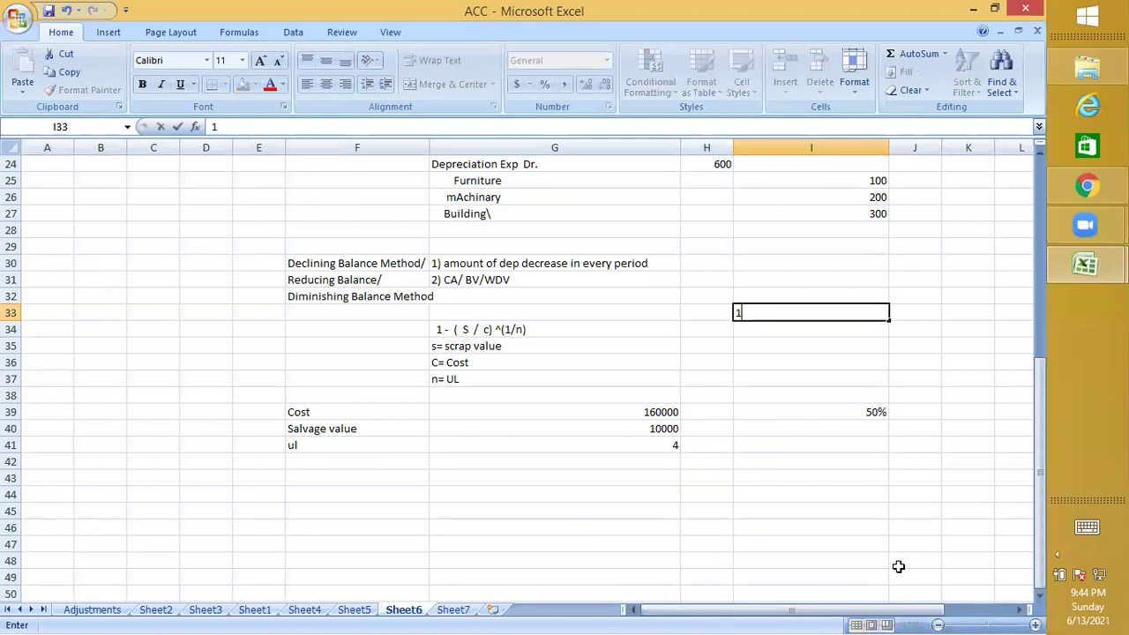
text(-(30000/)
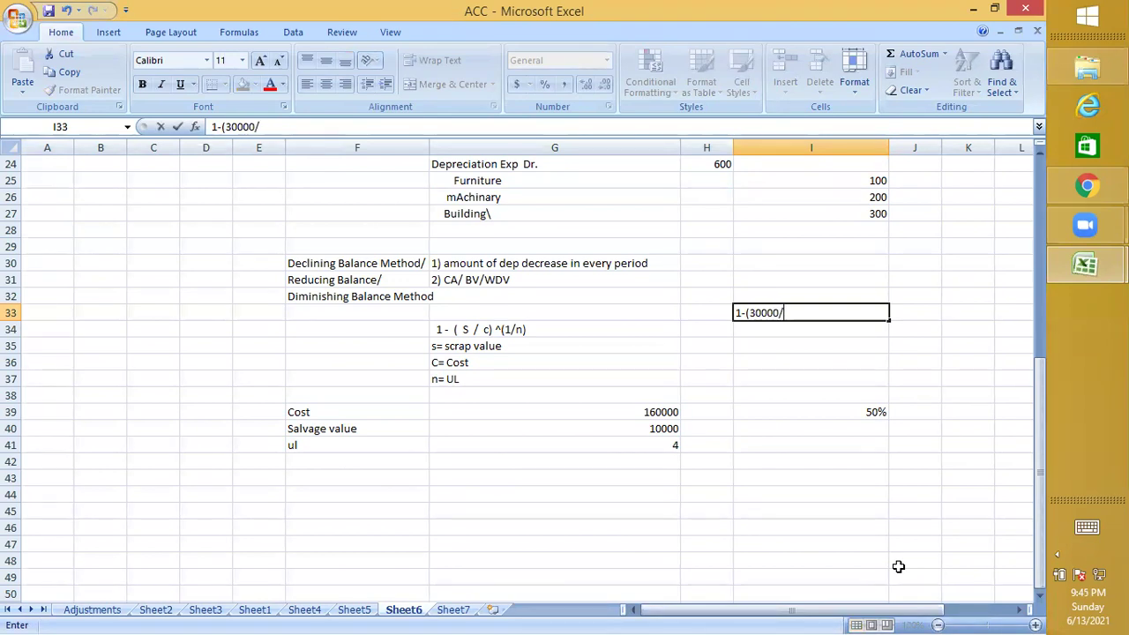
text(230000))
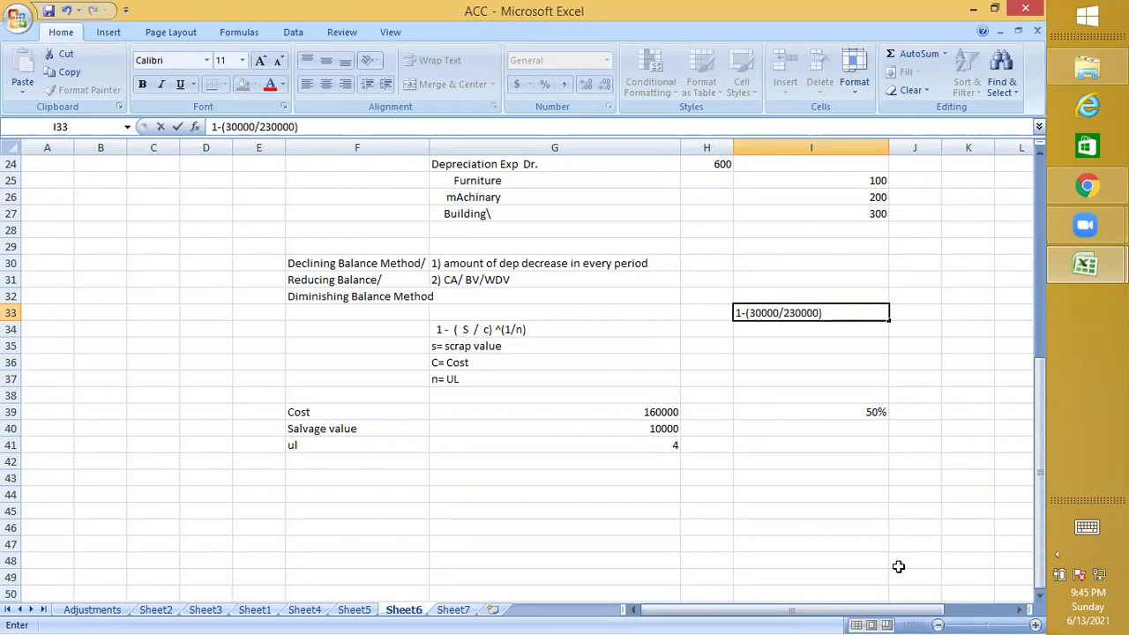
text(^(1/5))
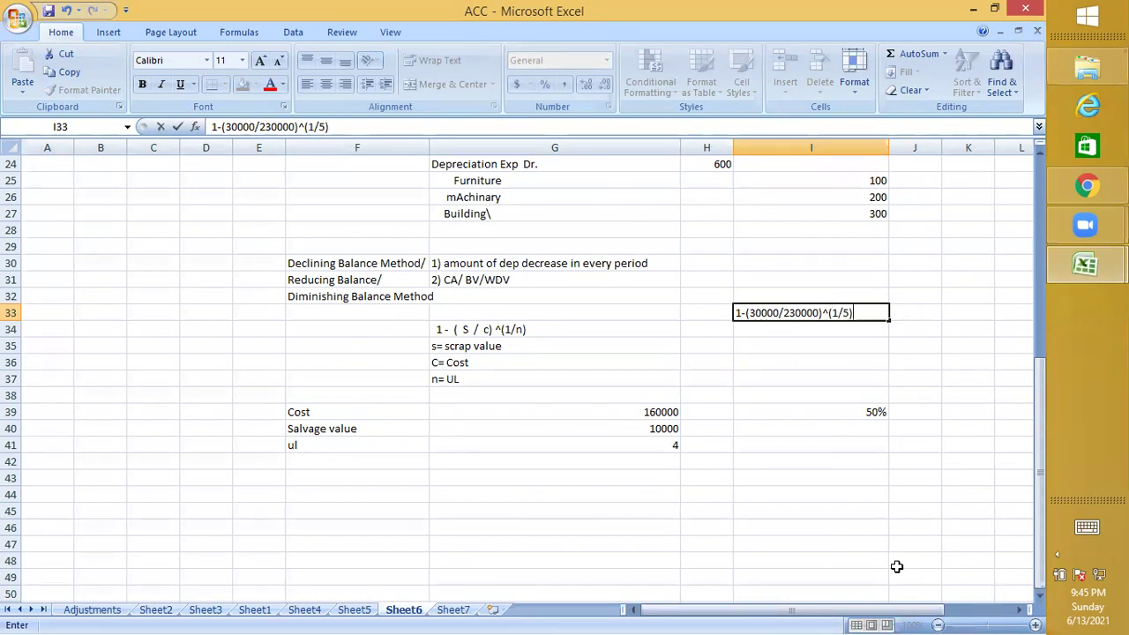
click(736, 313)
text(=)
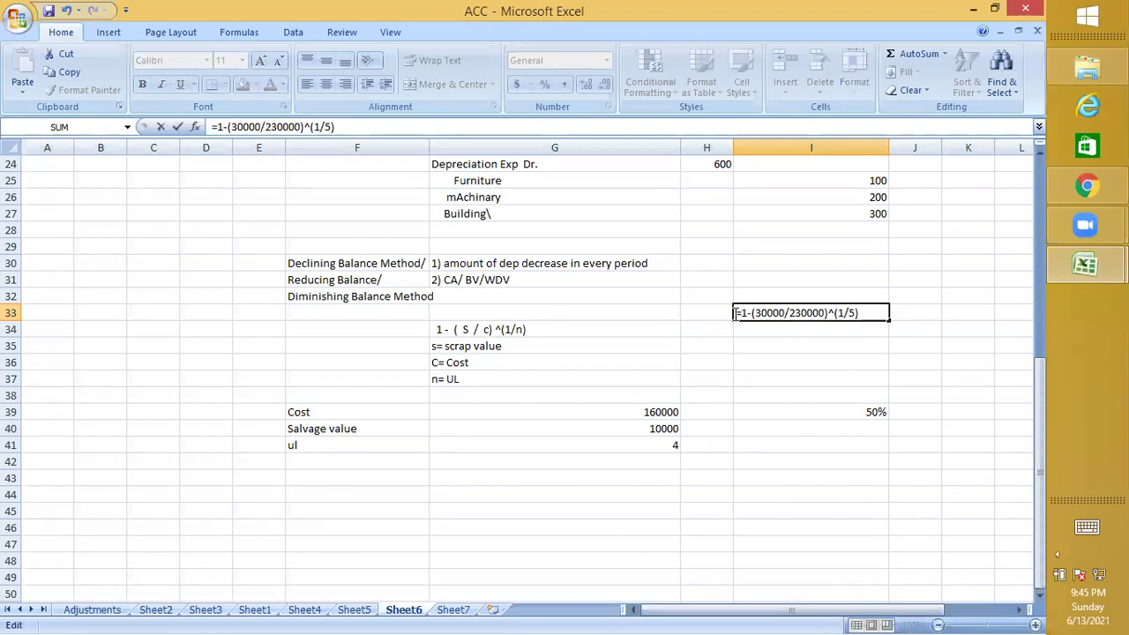
key(Return)
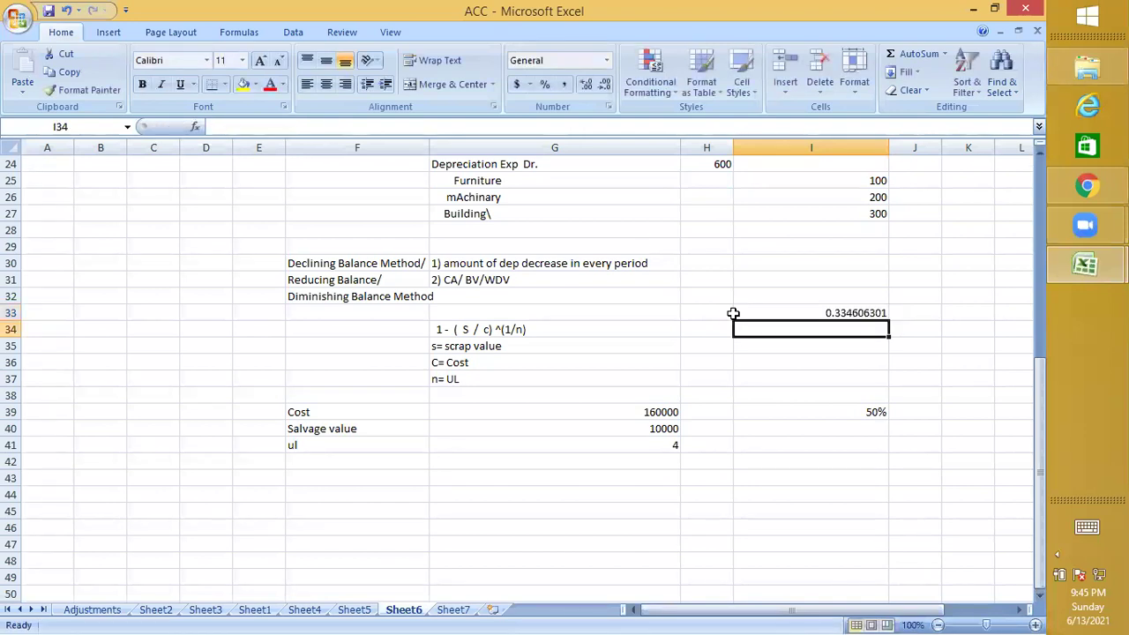
click(808, 311)
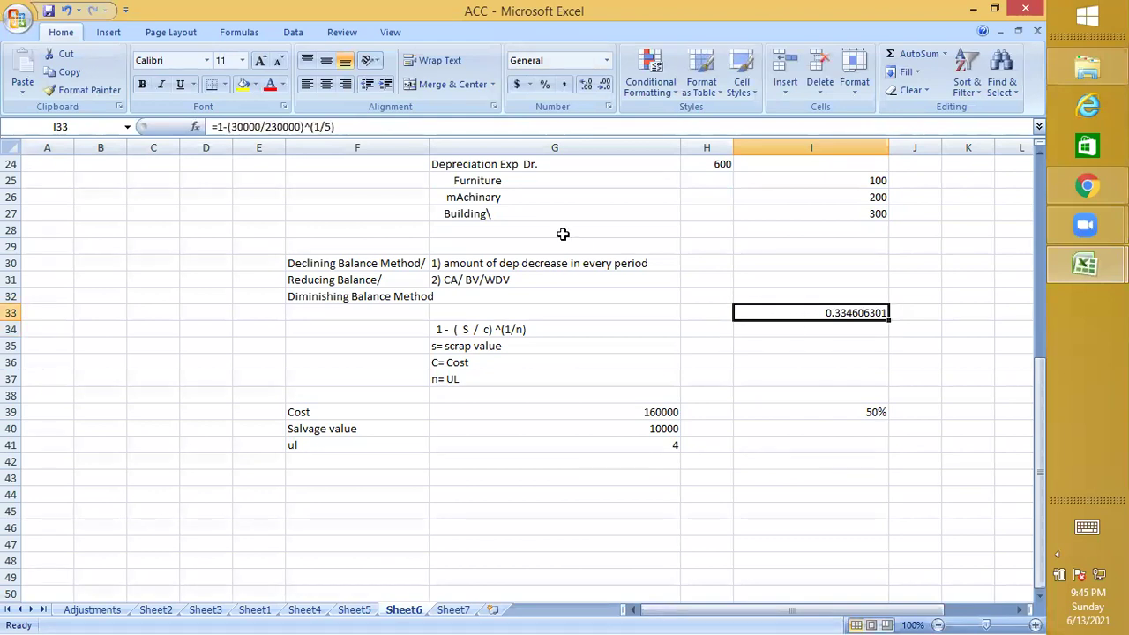
click(544, 84)
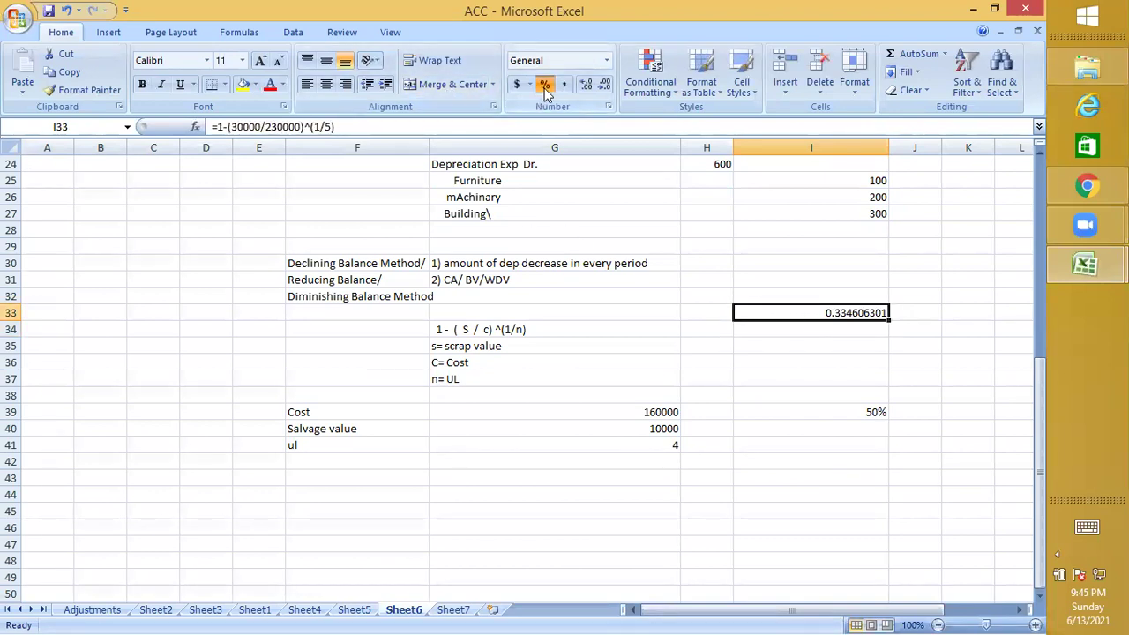
Show the depreciation rate in I33 as a percentage with three decimal places
click(612, 399)
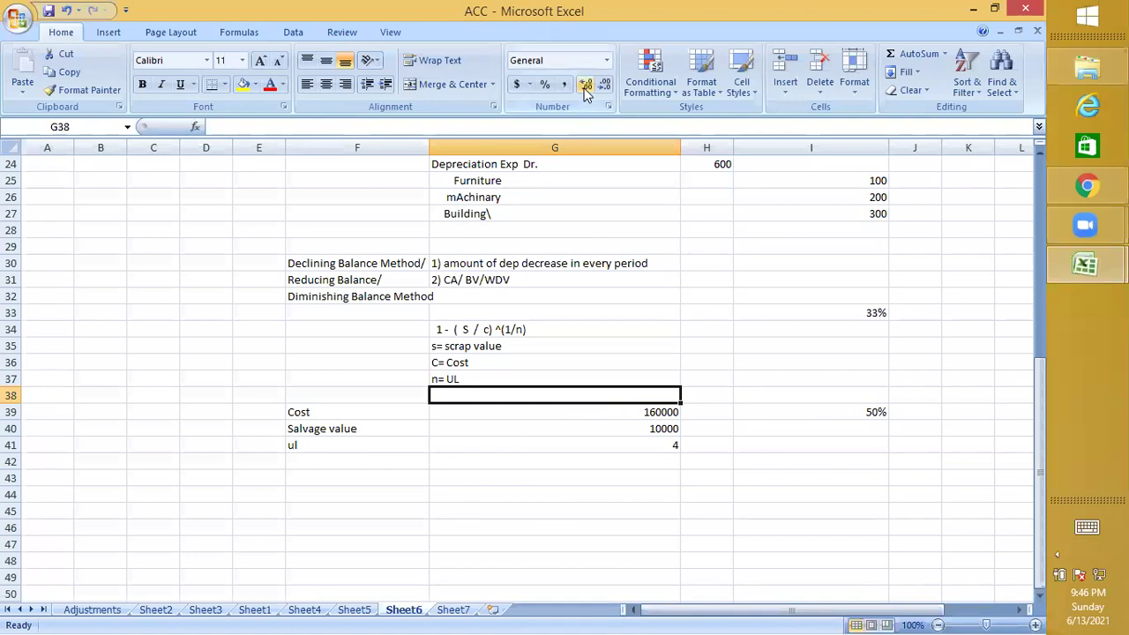
click(882, 312)
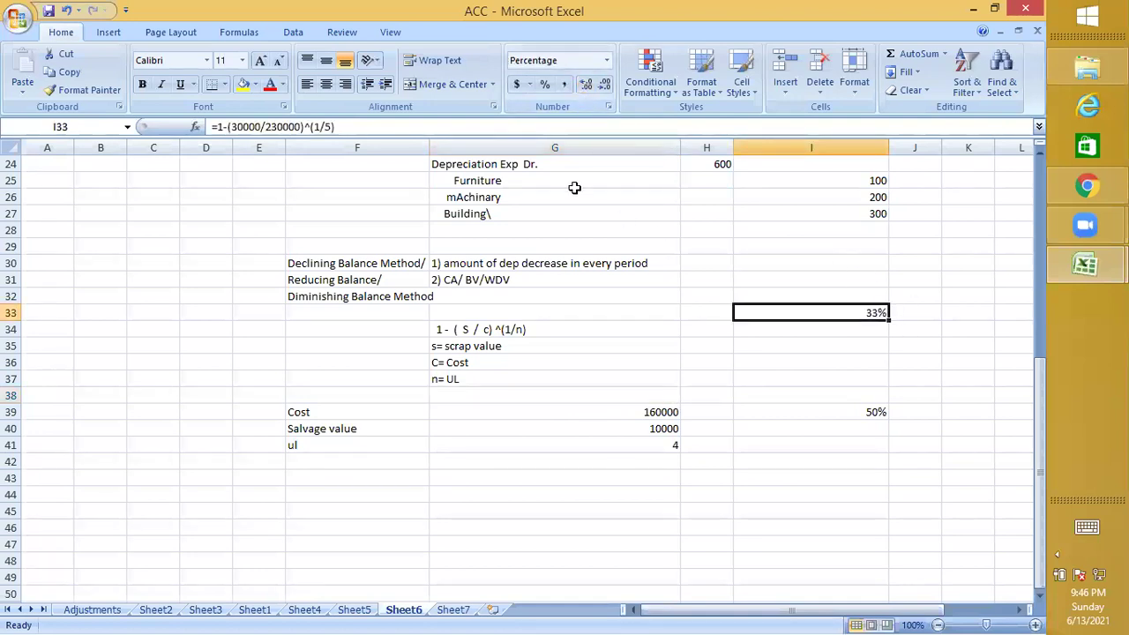
click(584, 85)
click(584, 86)
click(583, 86)
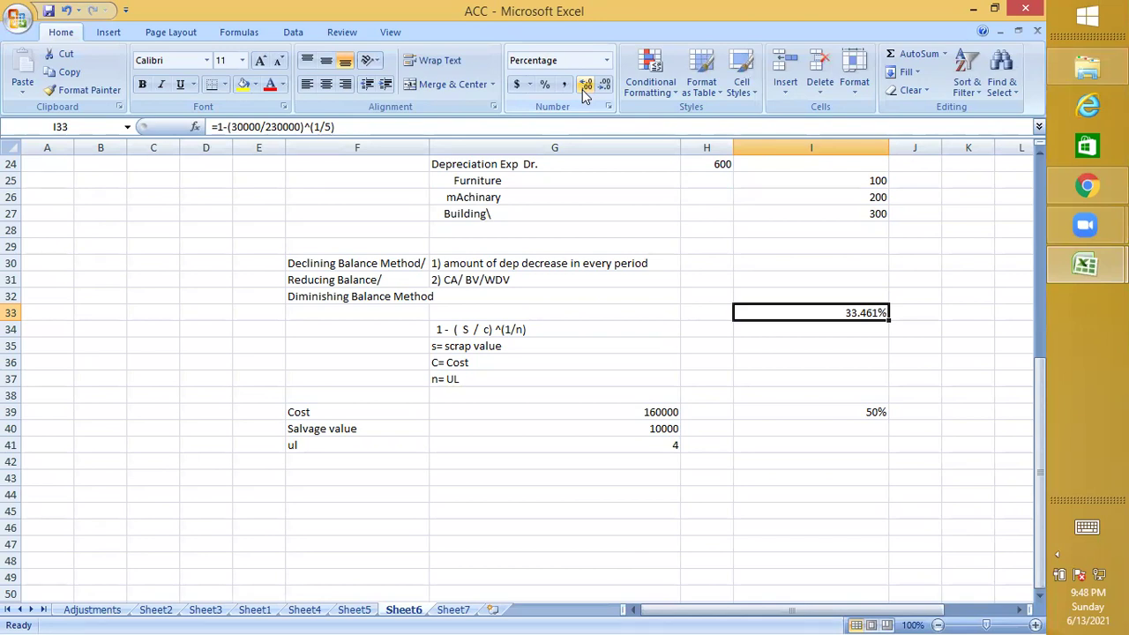
click(456, 498)
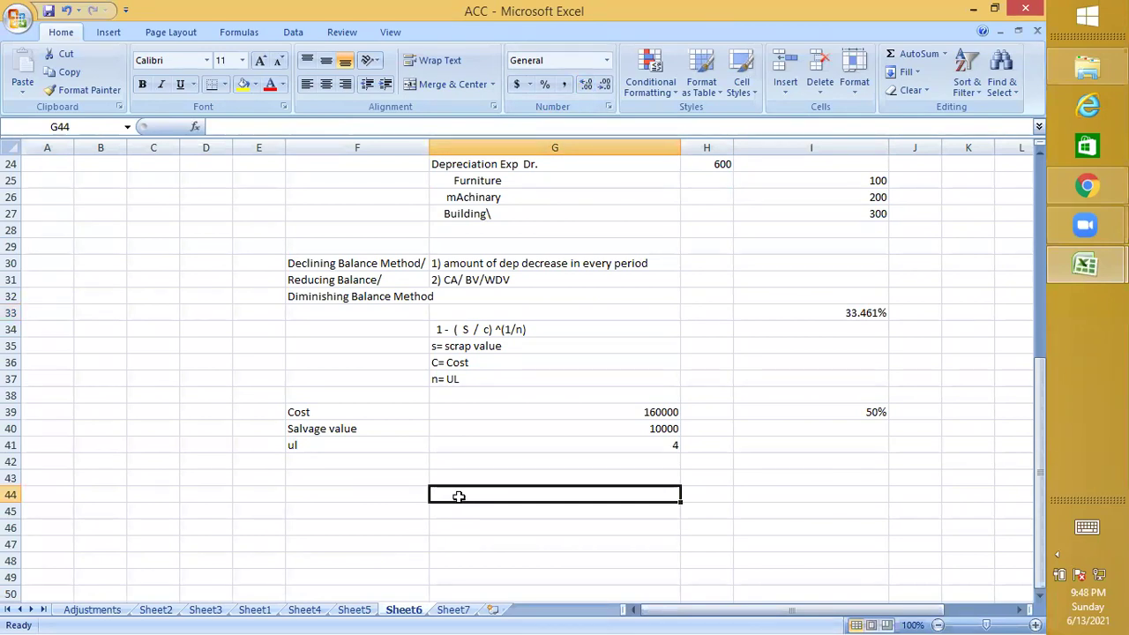
key(Left)
key(Right)
key(Right)
key(Right)
key(Right)
key(Right)
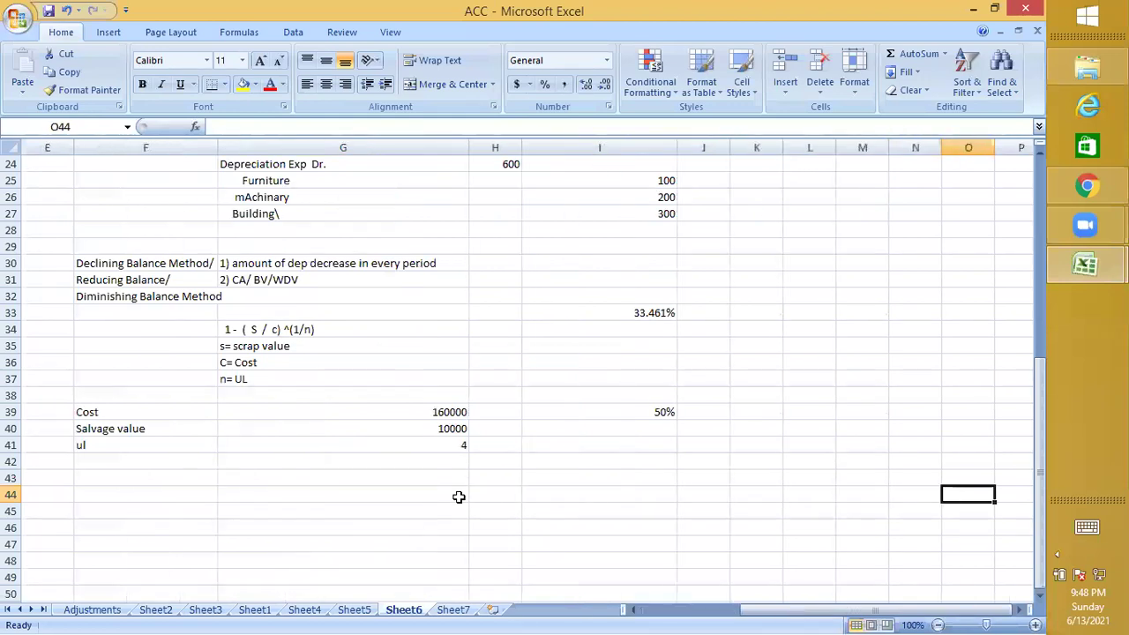
key(Right)
key(Right)
key(Right)
key(Right)
key(Right)
key(Right)
key(Right)
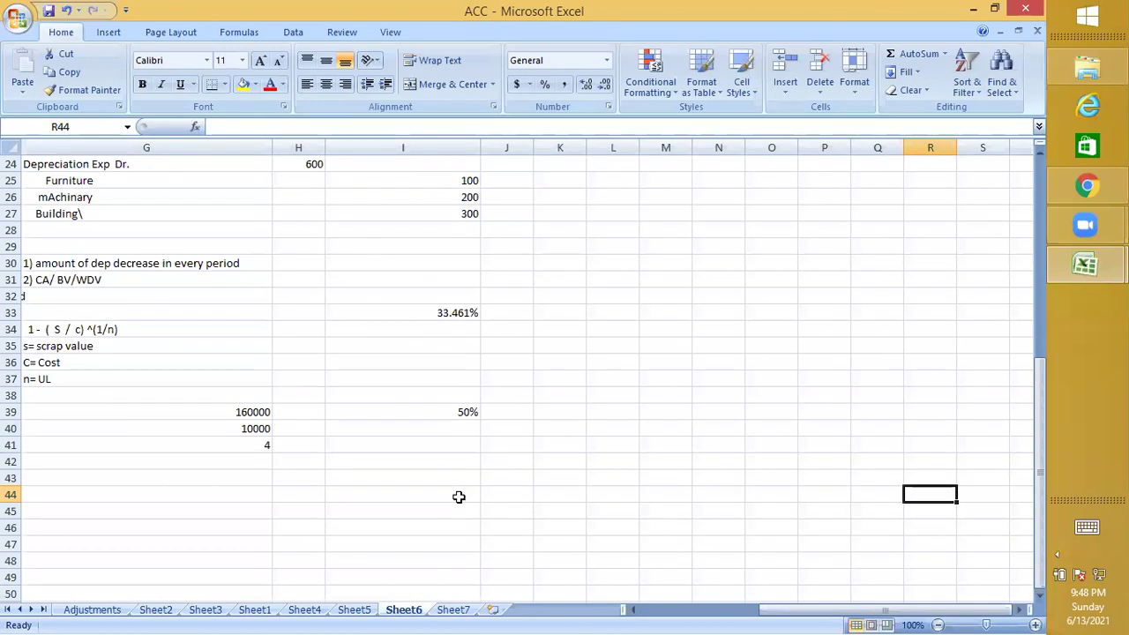
key(Left)
key(Left)
key(Left)
key(Left)
key(Left)
key(Left)
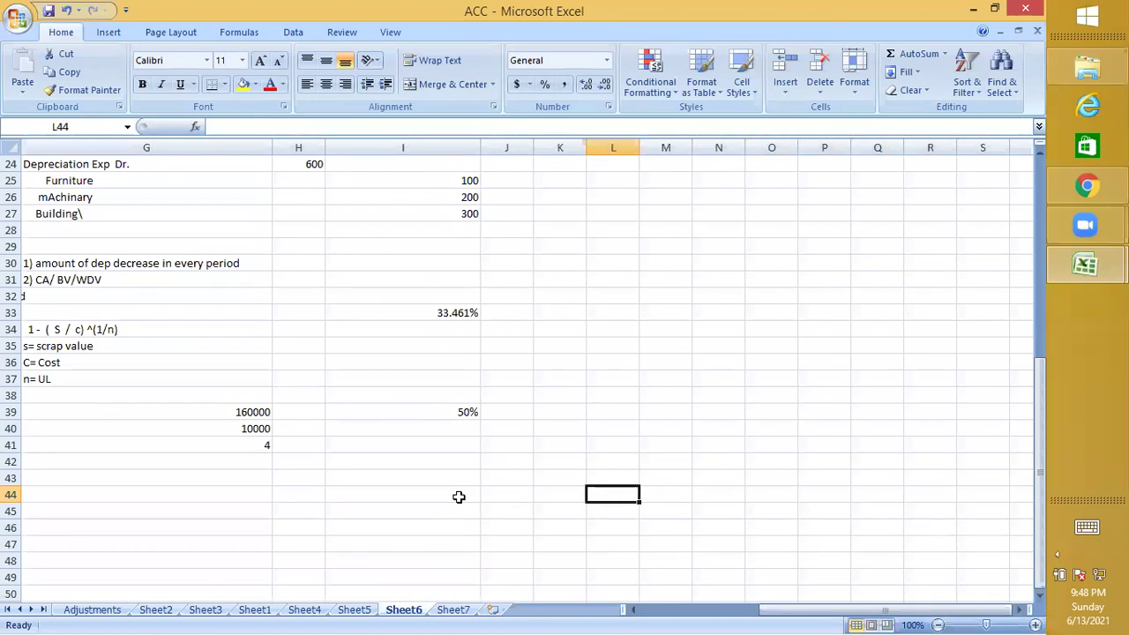
key(Left)
key(Left)
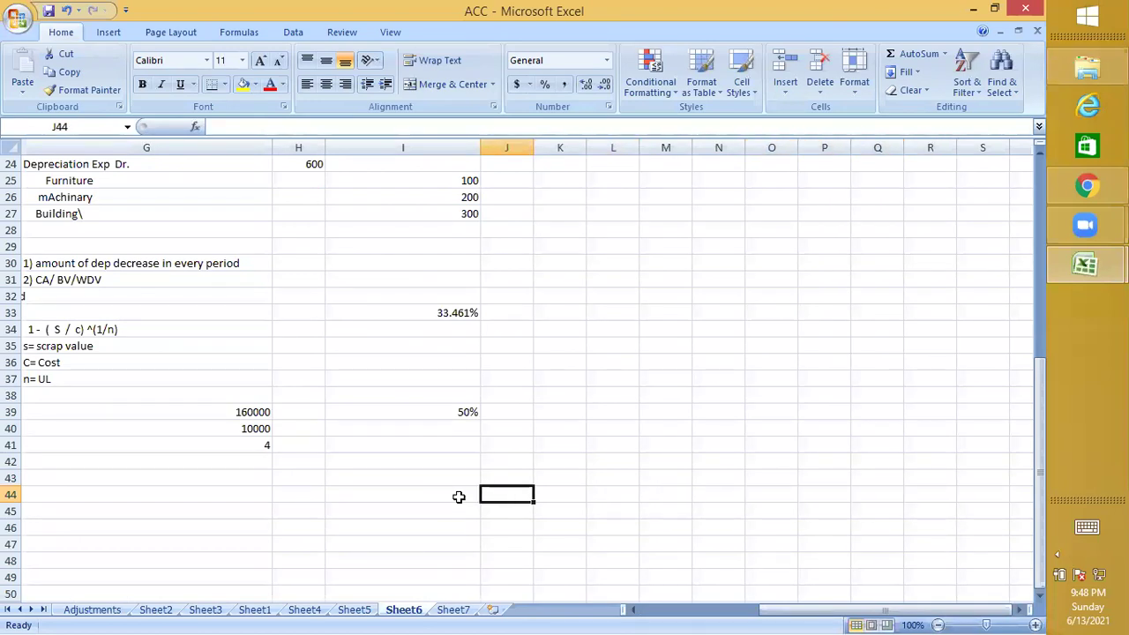
Look through the depreciation notes on Sheet6 up to its first rows and check the unearned income notes on Sheet5
key(Up)
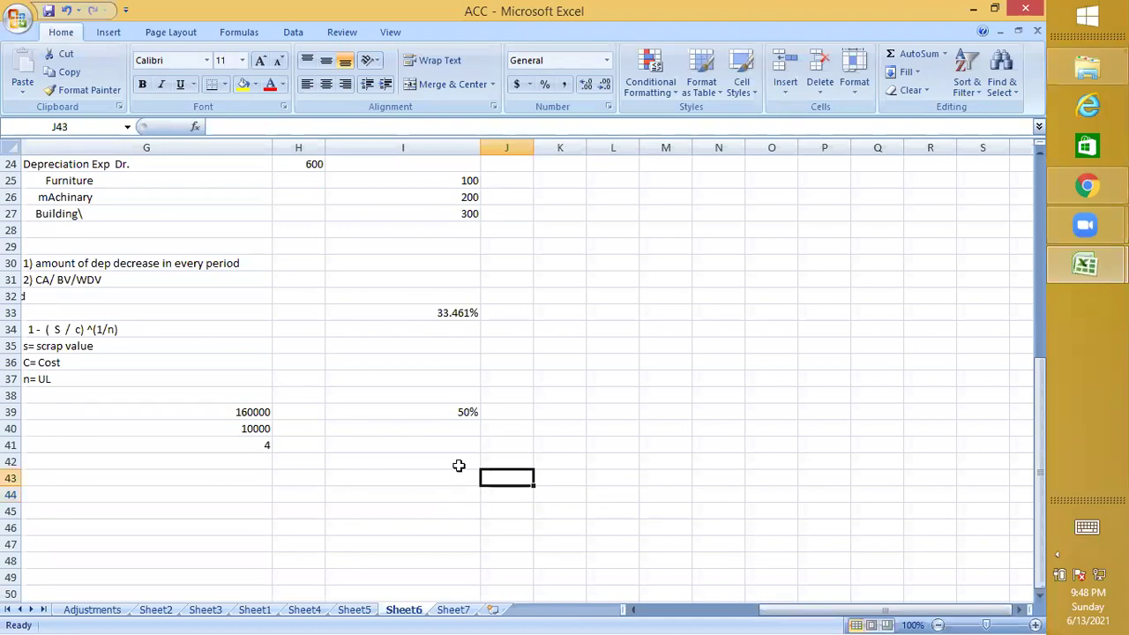
key(Up)
key(Up)
key(Up)
key(Up)
key(Up)
key(Up)
key(Up)
key(Up)
key(Up)
key(Up)
key(Up)
key(Up)
key(Up)
key(Up)
key(Up)
key(Up)
key(Up)
key(Up)
key(Up)
key(Up)
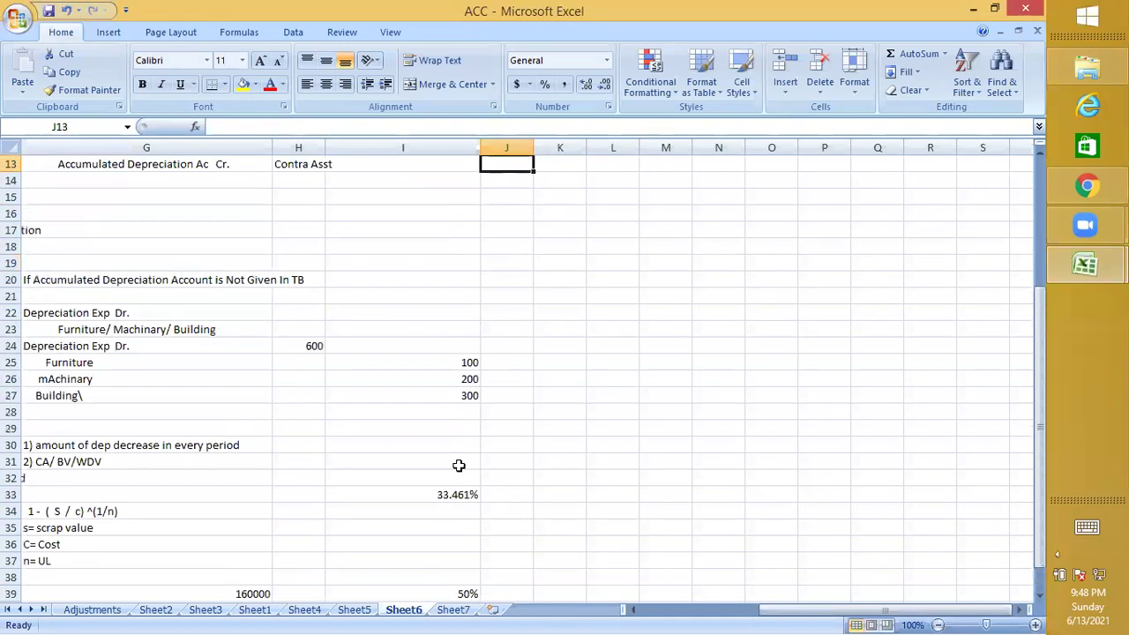
key(Up)
key(Down)
key(Down)
key(Down)
key(Down)
key(Down)
key(Down)
key(Down)
key(Down)
key(Down)
key(Down)
key(Down)
key(Down)
key(Down)
key(Down)
key(Down)
key(Down)
key(Down)
key(Down)
key(Down)
key(Down)
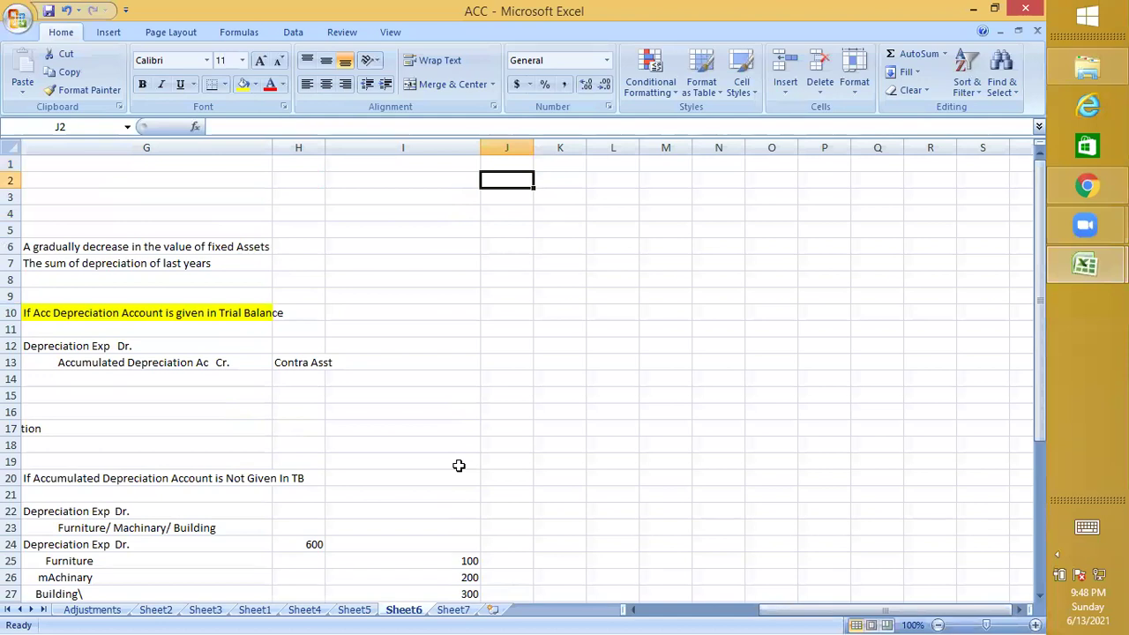
key(Down)
key(Down)
key(Down)
key(Down)
key(Down)
key(Down)
key(Down)
key(Down)
key(Down)
key(Down)
key(Down)
key(Down)
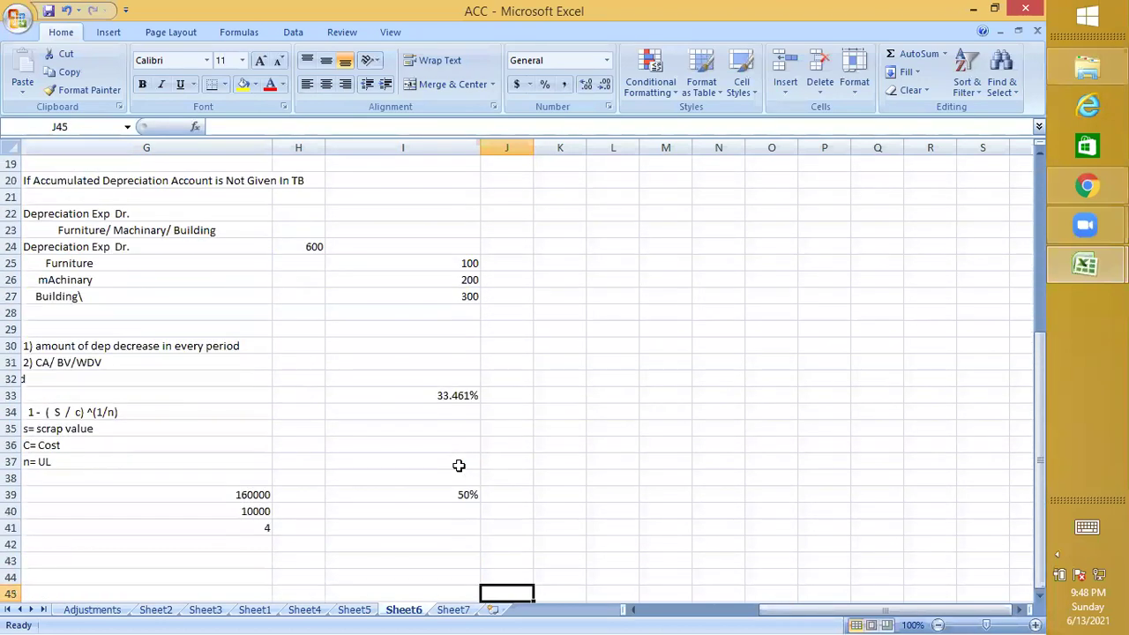
key(Down)
key(Down)
key(Down)
key(Down)
key(Down)
key(Down)
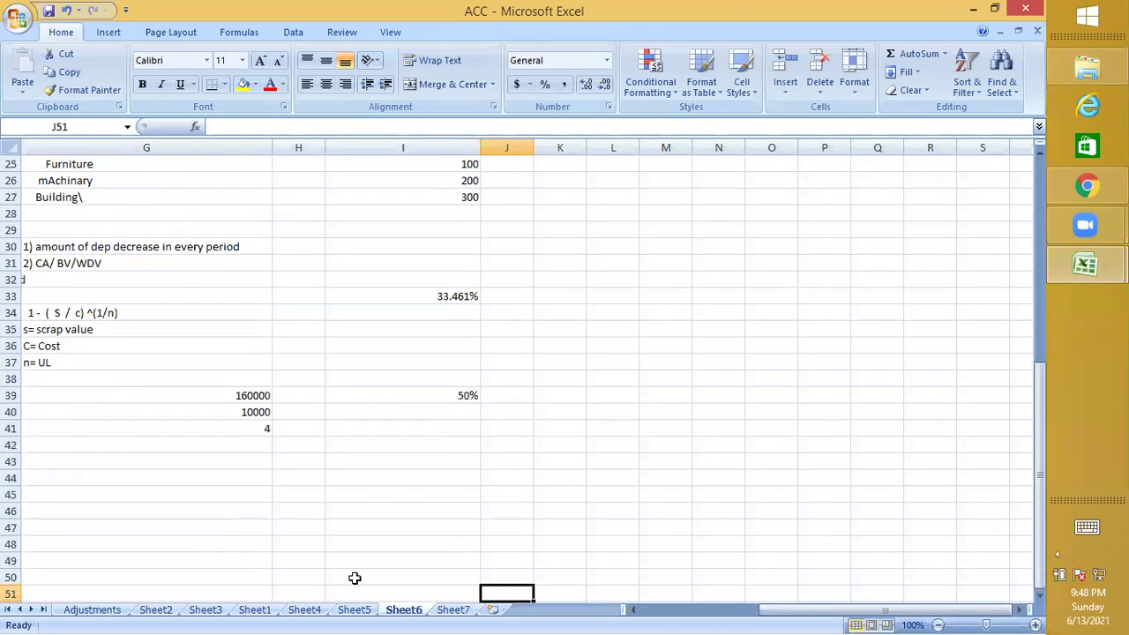
click(357, 609)
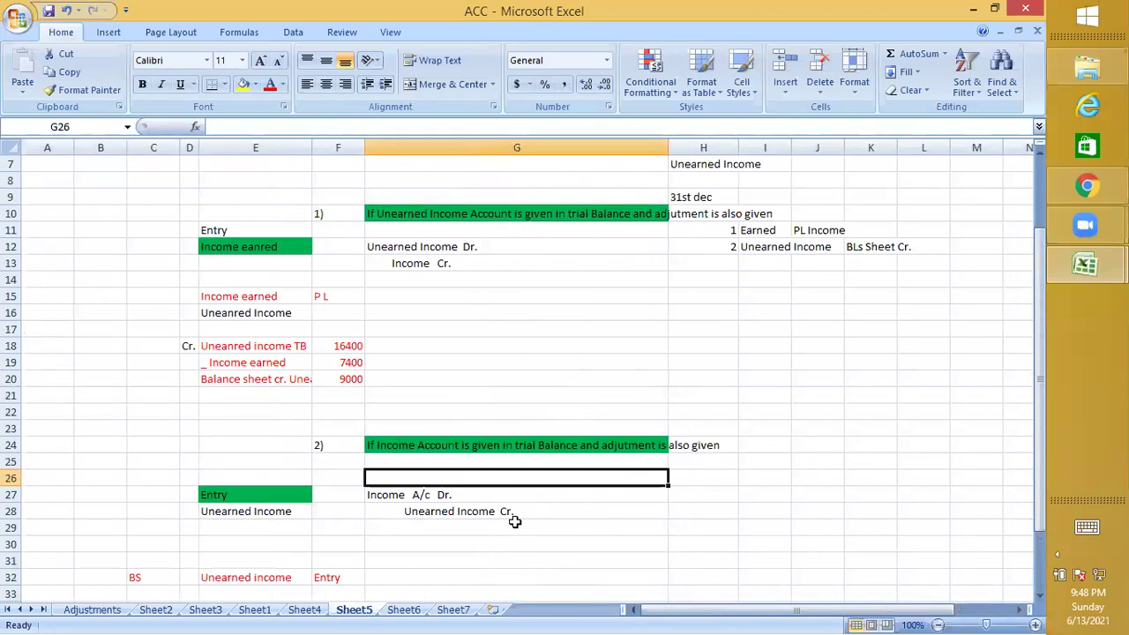
click(399, 611)
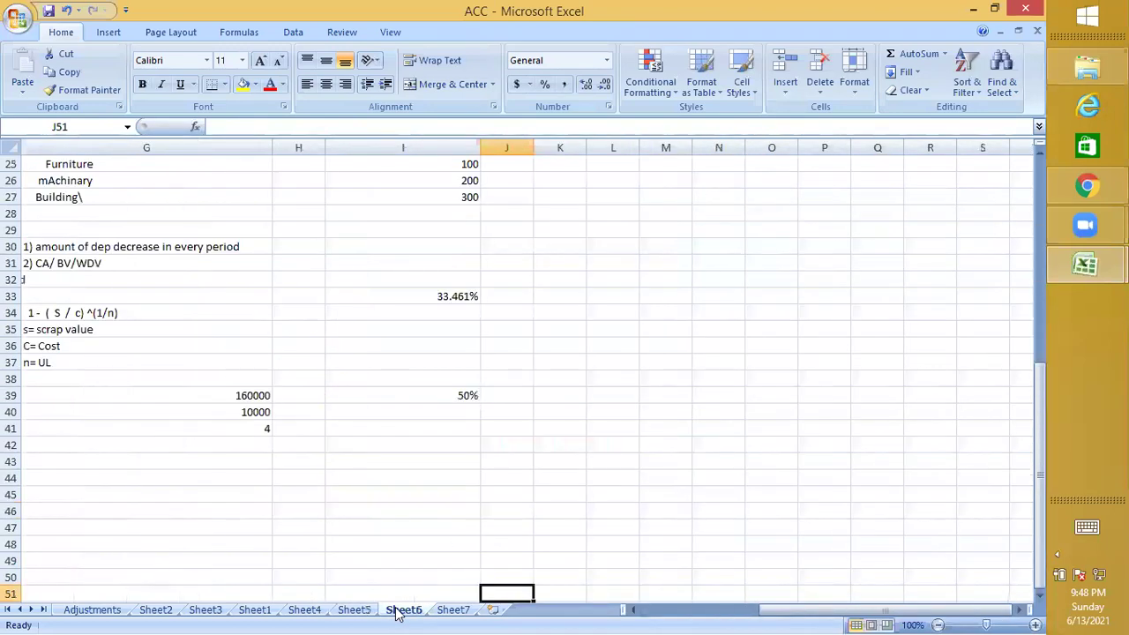
Start a depreciation schedule on Sheet6 with the headings Y, Cost and Dep rate in J40:L40
click(587, 428)
click(527, 413)
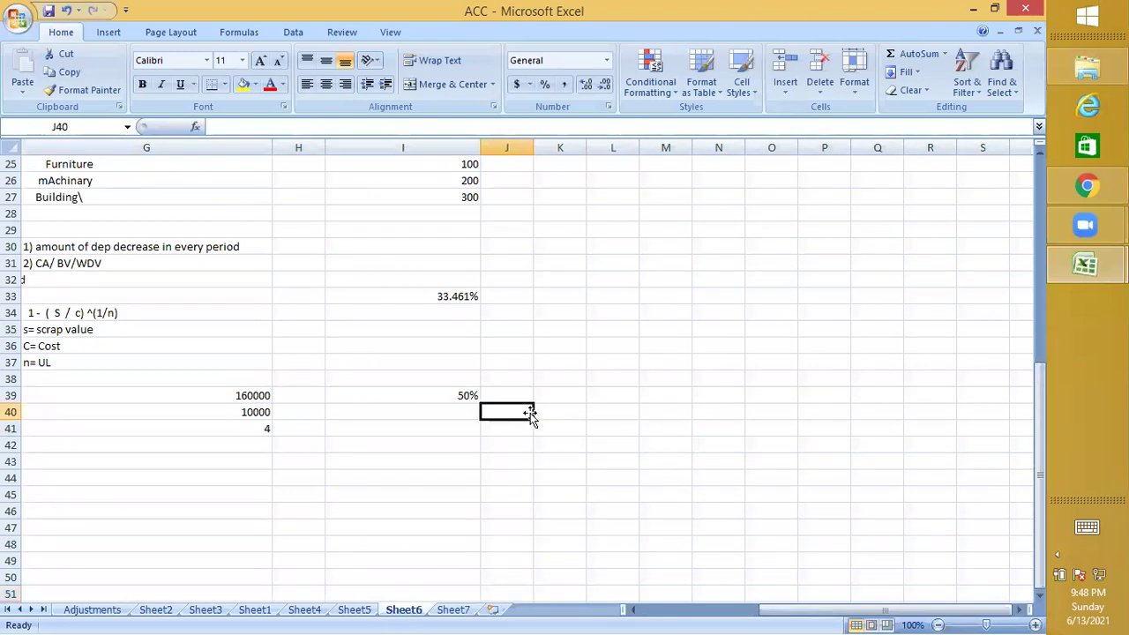
text(Y)
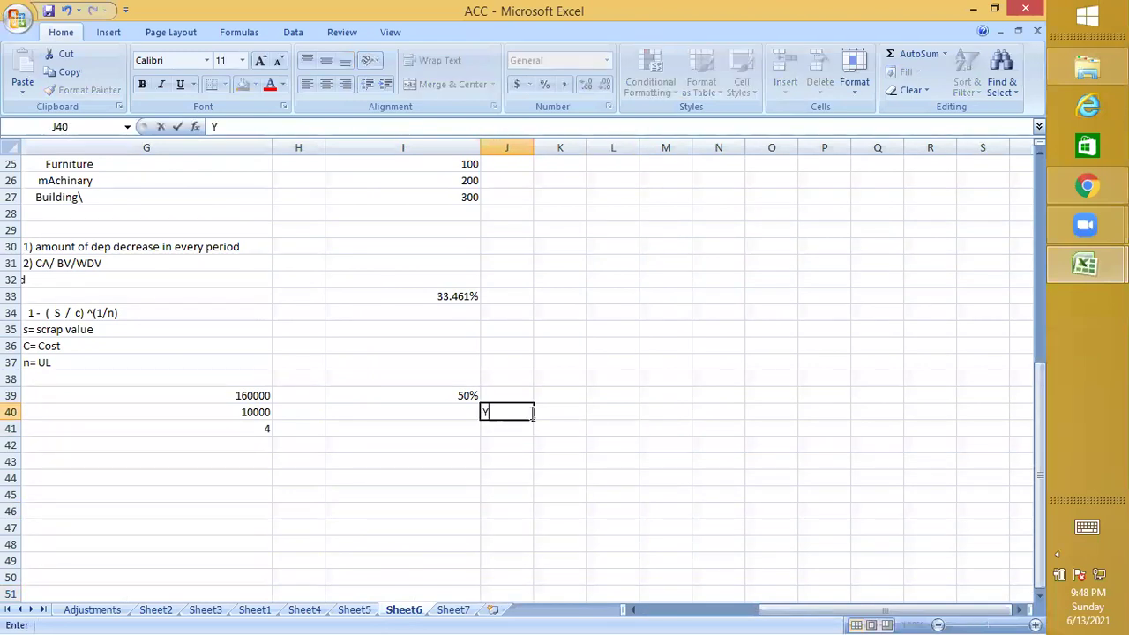
key(Tab)
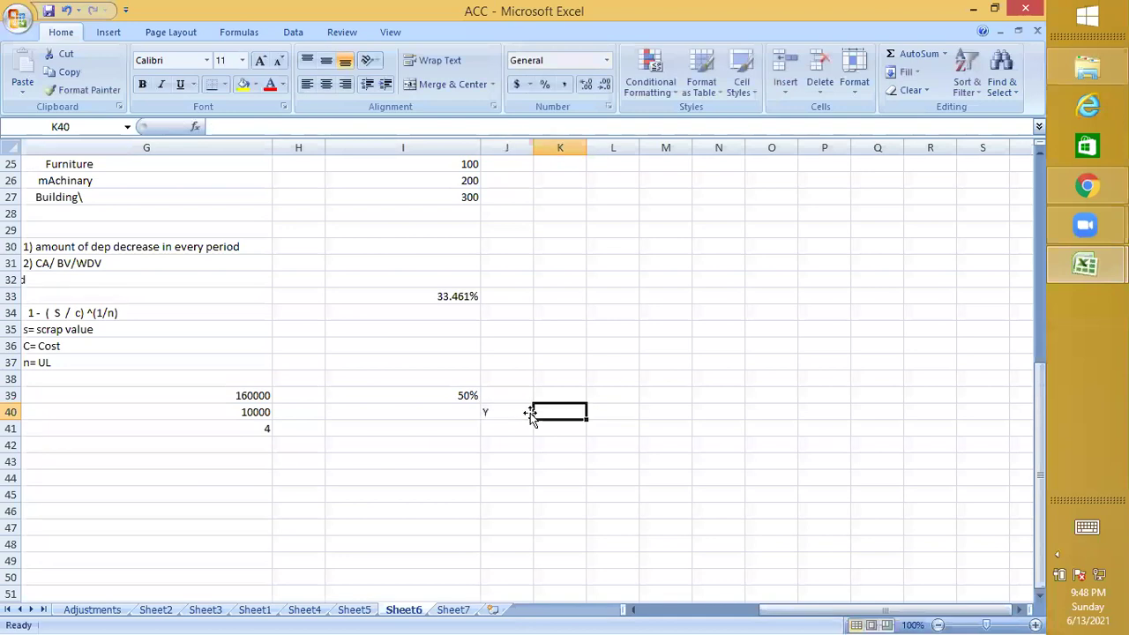
text(Cost)
key(Return)
key(Up)
key(Tab)
text(De)
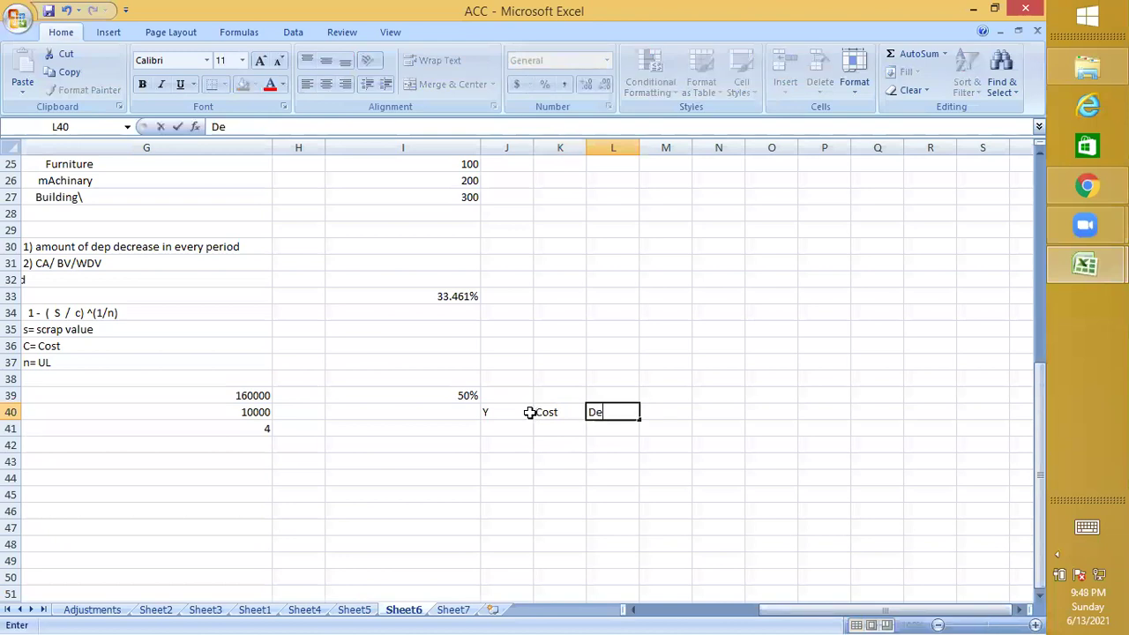
text(p rate)
key(Return)
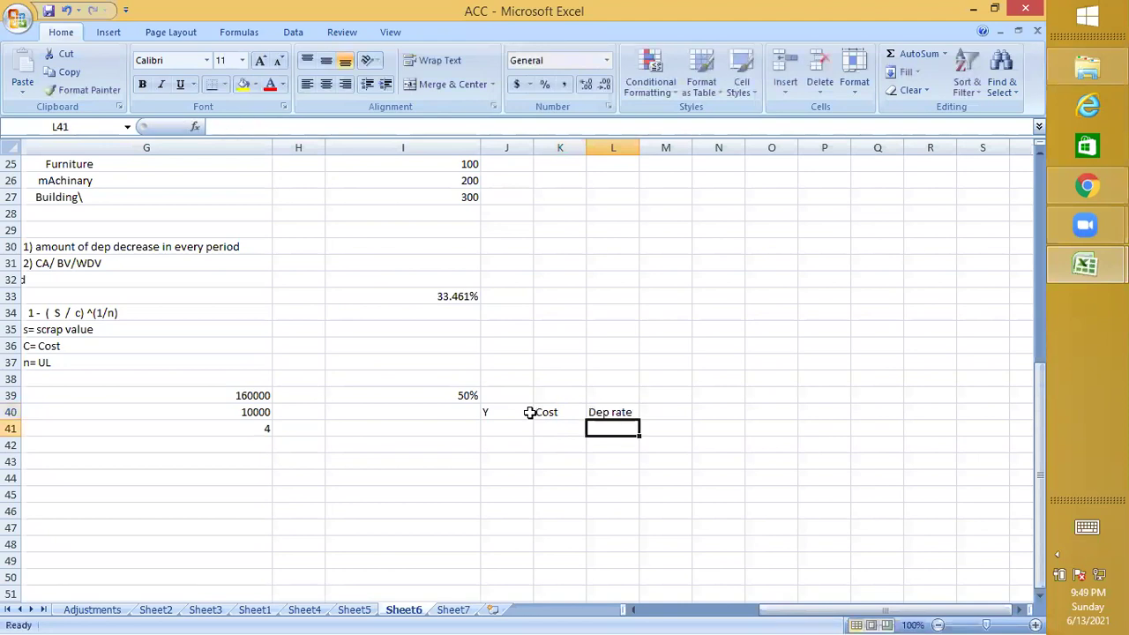
key(Up)
key(Right)
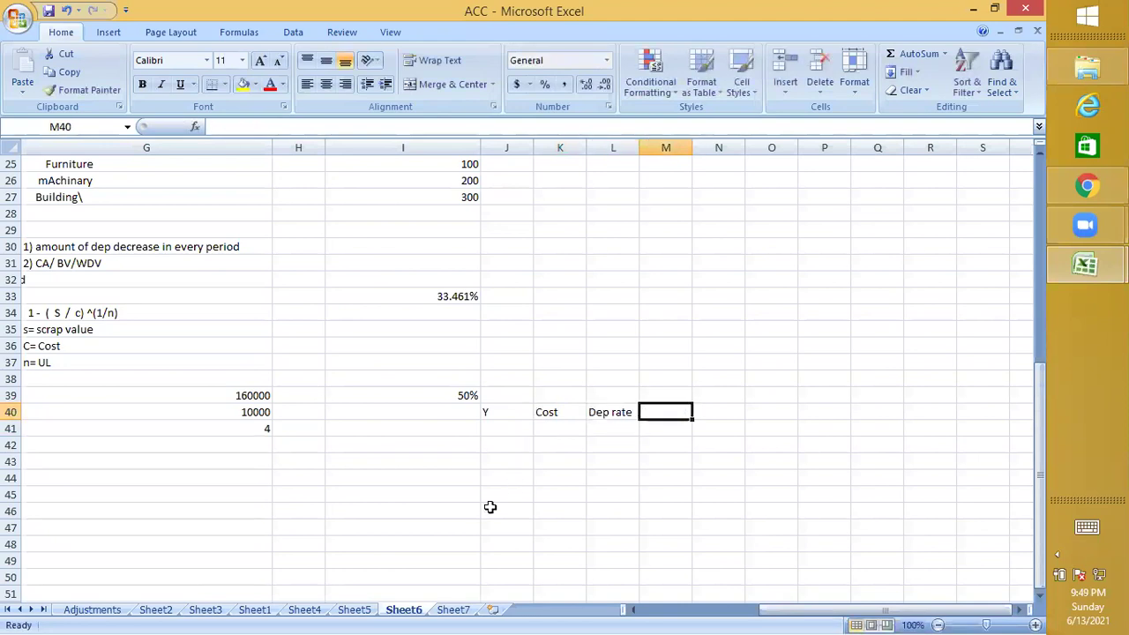
Complete the schedule's heading row with Depreciation, Acc. Dep and BV in M40:O40
click(451, 612)
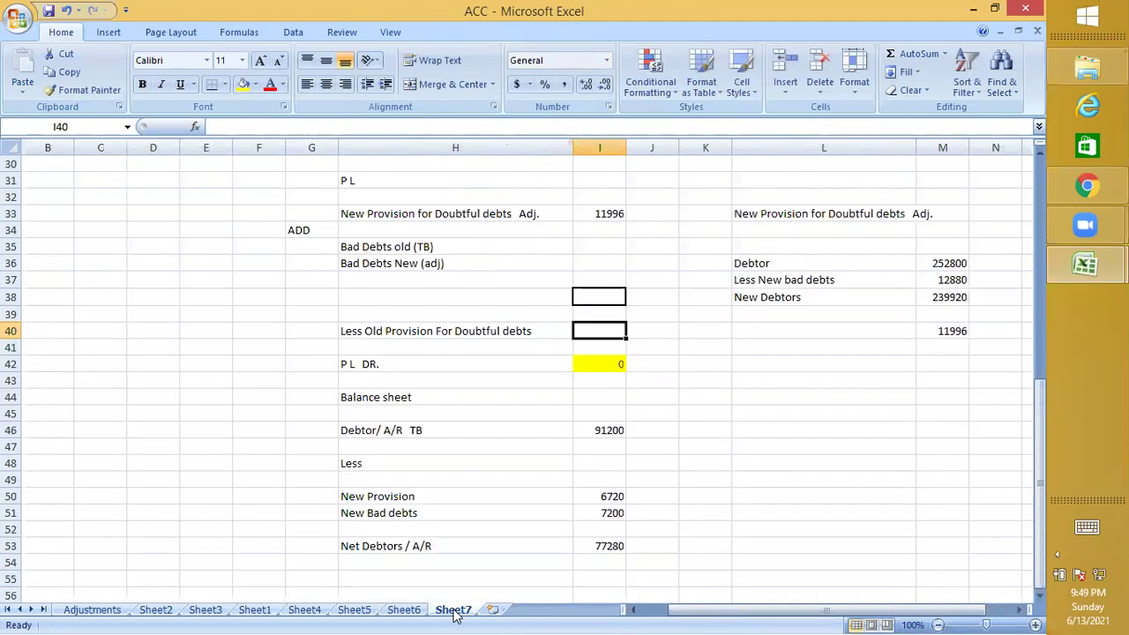
click(396, 610)
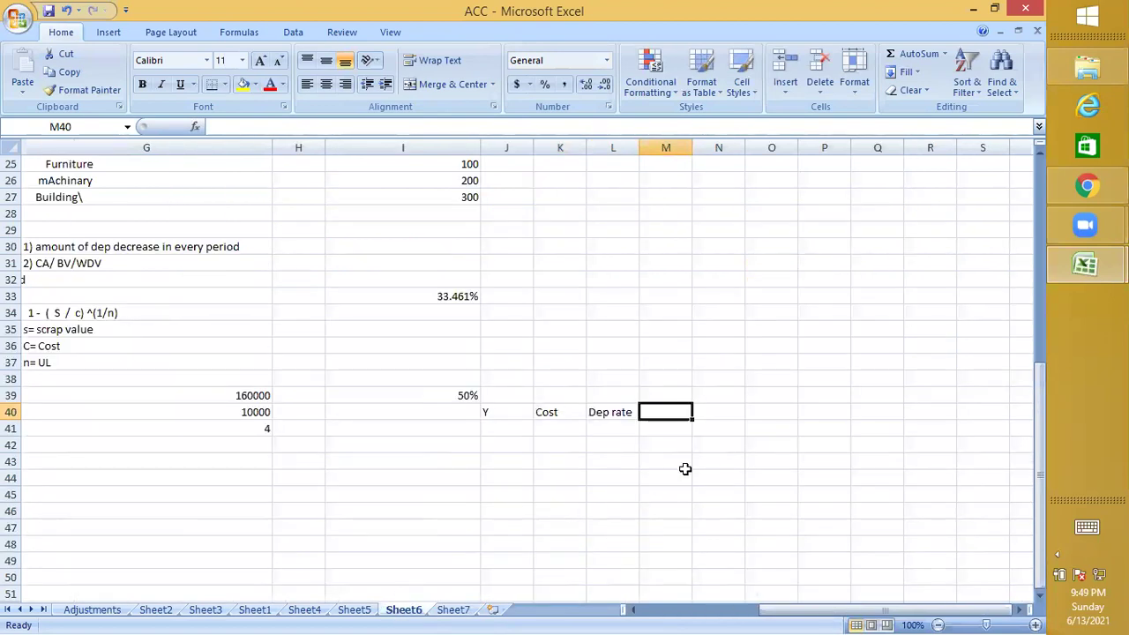
text(Depre)
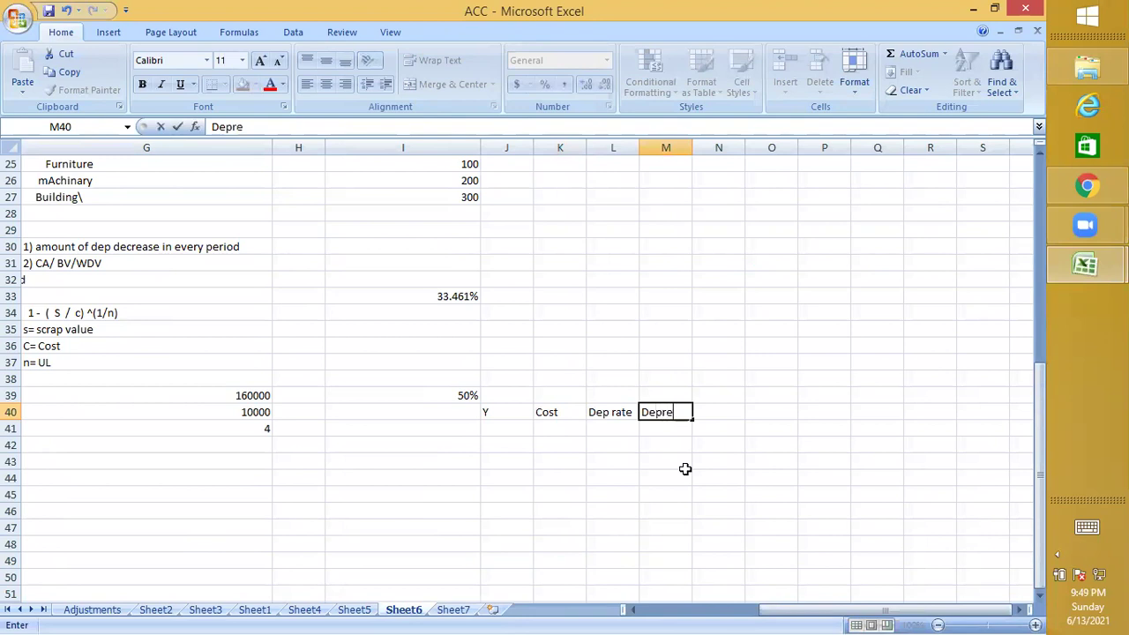
text(ciation)
key(Return)
key(Up)
key(Right)
text(A)
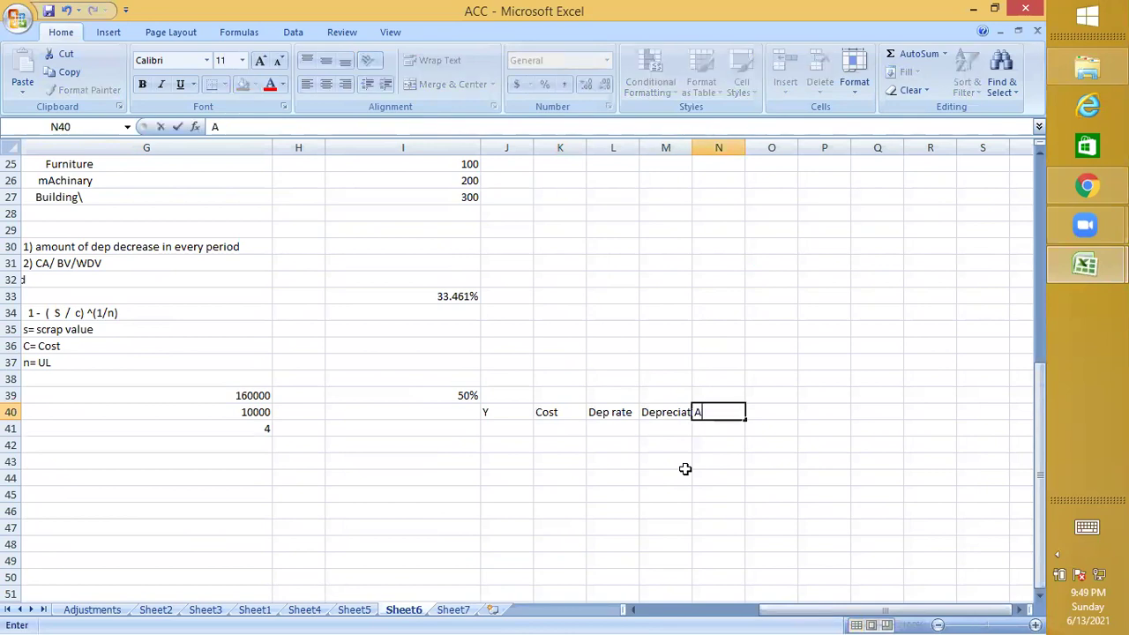
text(cc. dep)
key(Return)
key(Up)
key(Right)
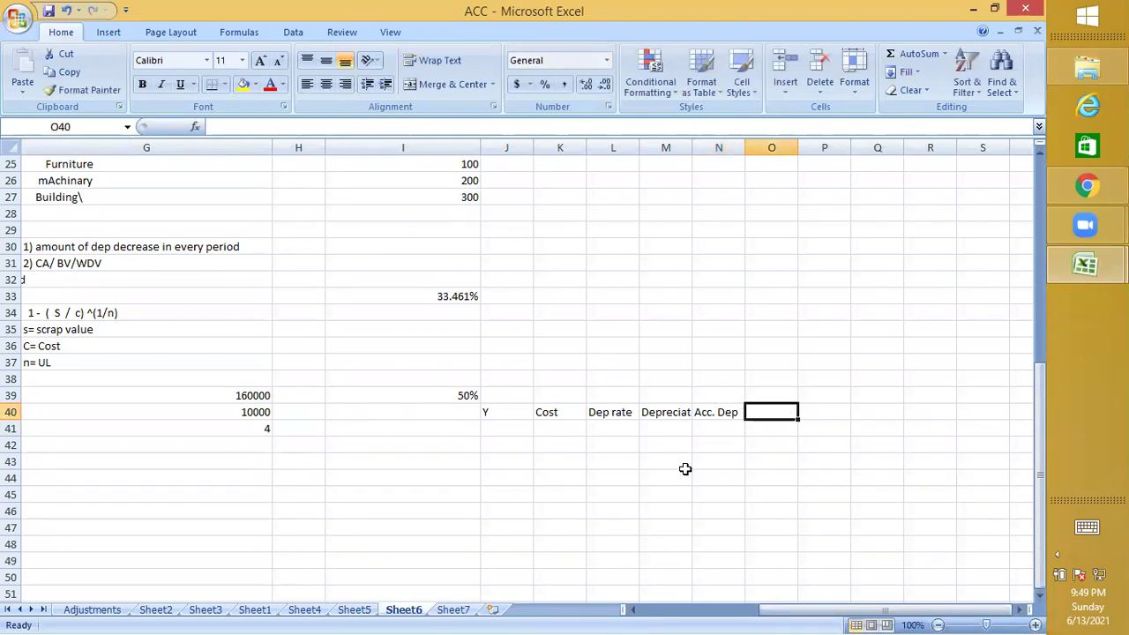
text(BV)
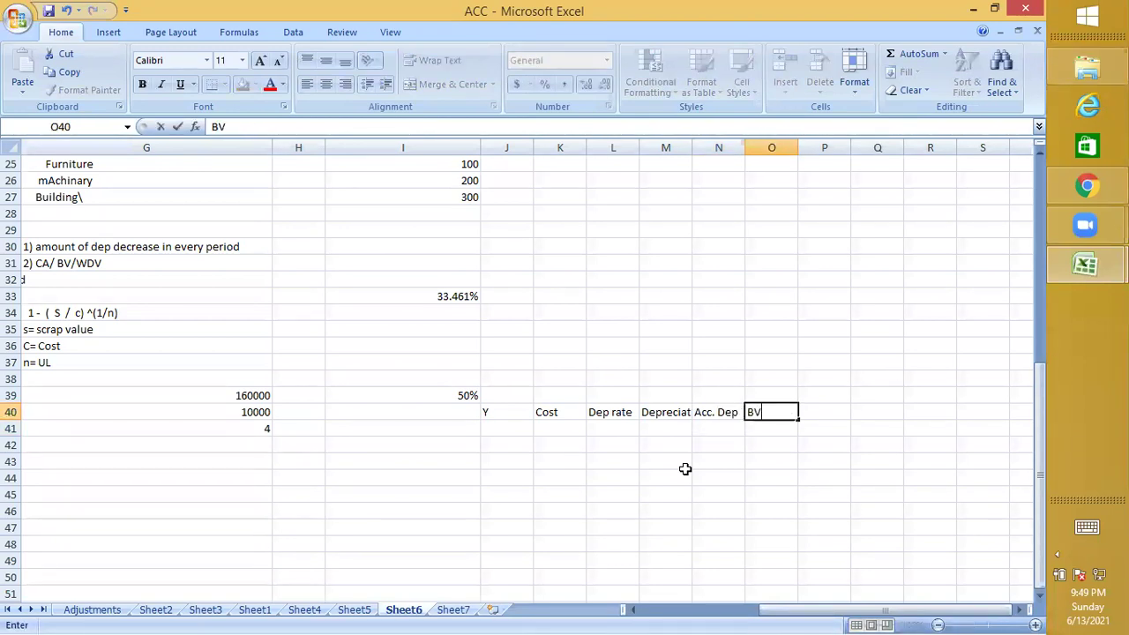
key(Return)
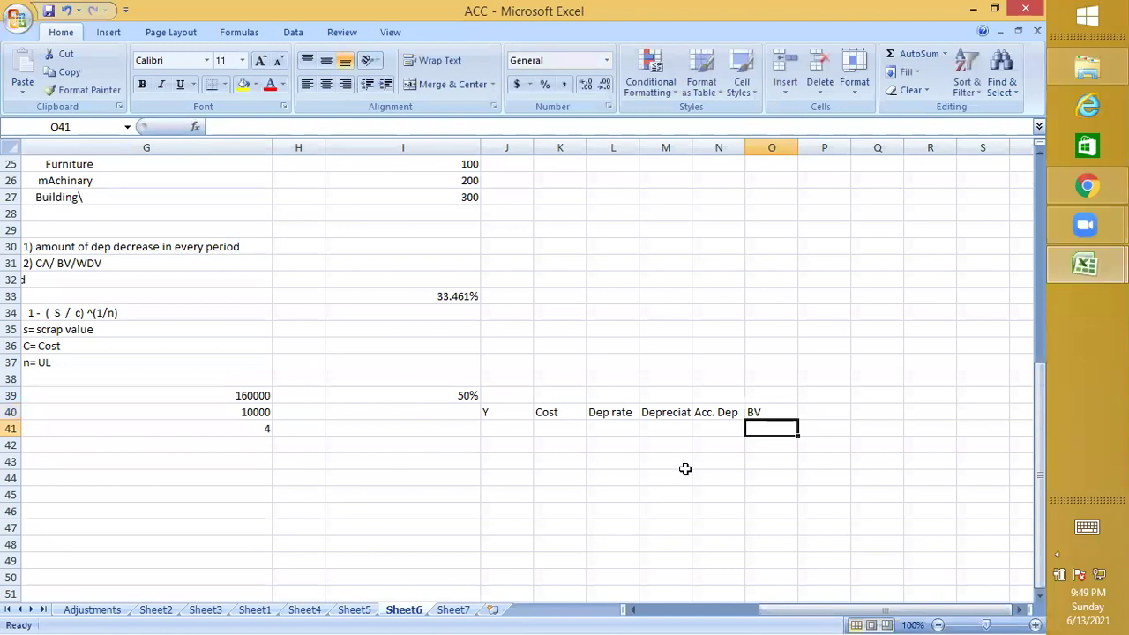
Apply a Thick Box Border around the schedule headings in J40:O40
click(482, 412)
key(shift+Right)
key(shift+Right)
key(shift+Right)
key(shift+Right)
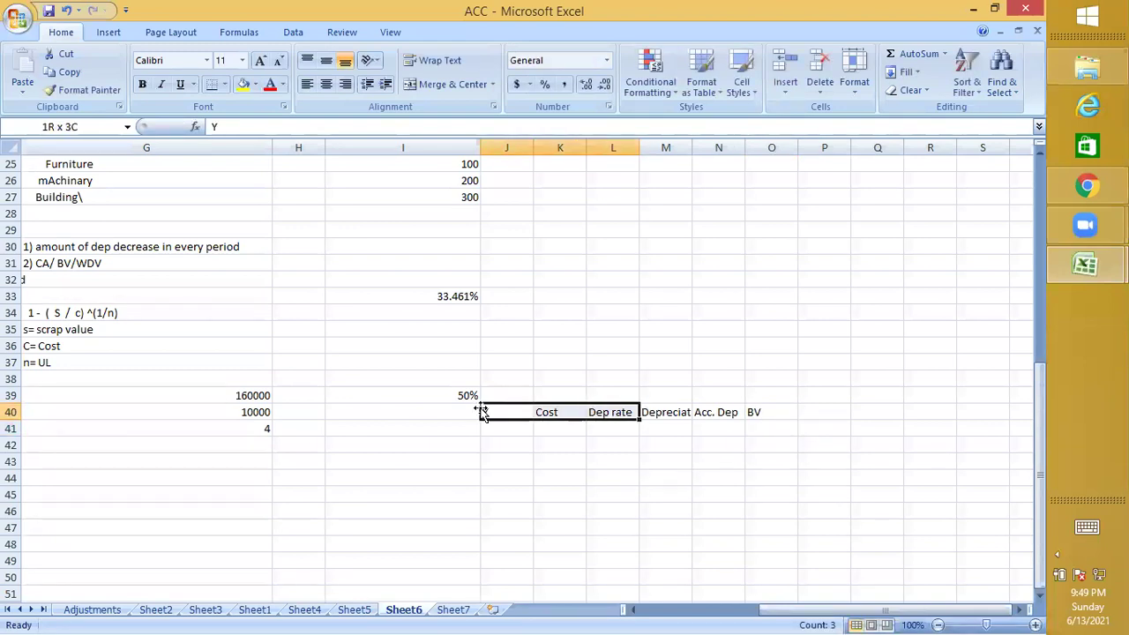
key(shift+Right)
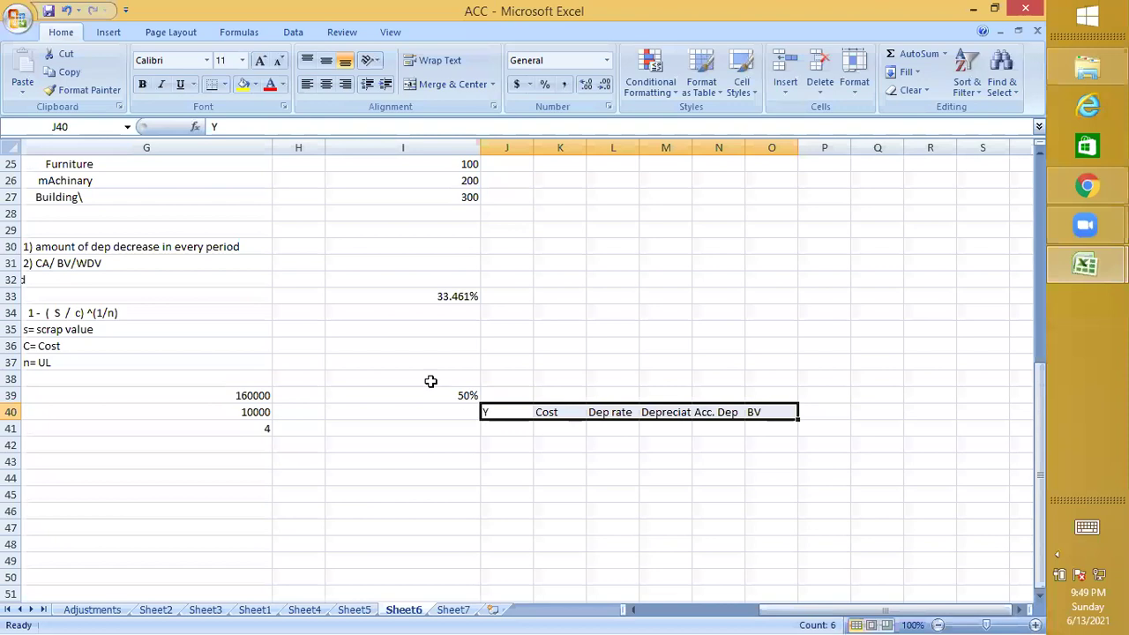
click(225, 85)
click(240, 253)
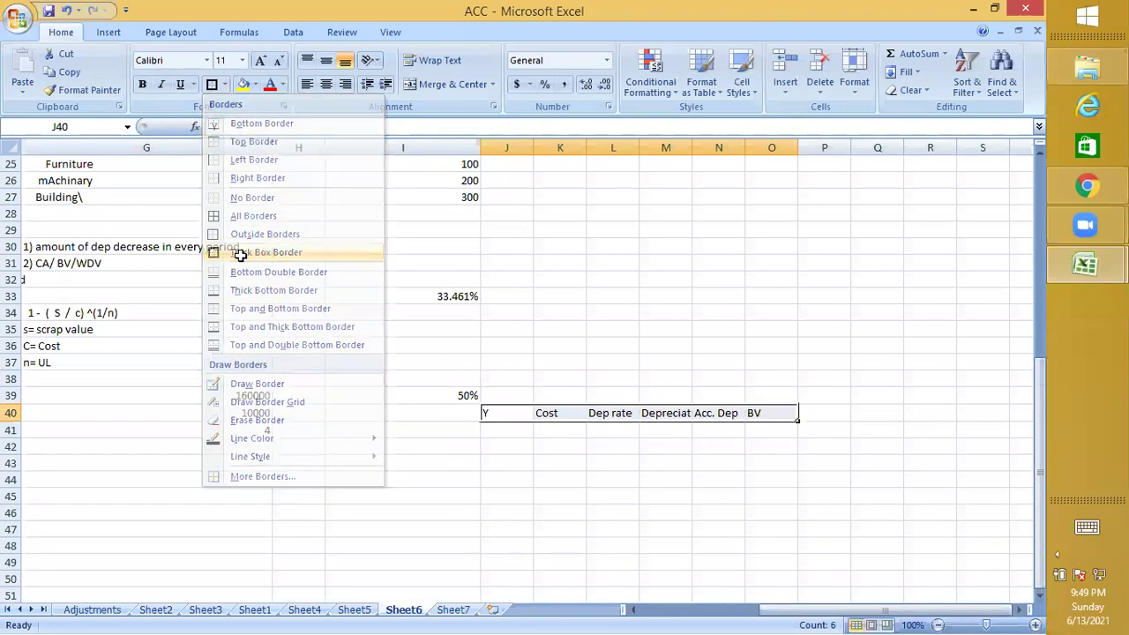
Enter the schedule's opening row in J41:L41 with year 0, cost 160000 and depreciation rate 50%
click(503, 430)
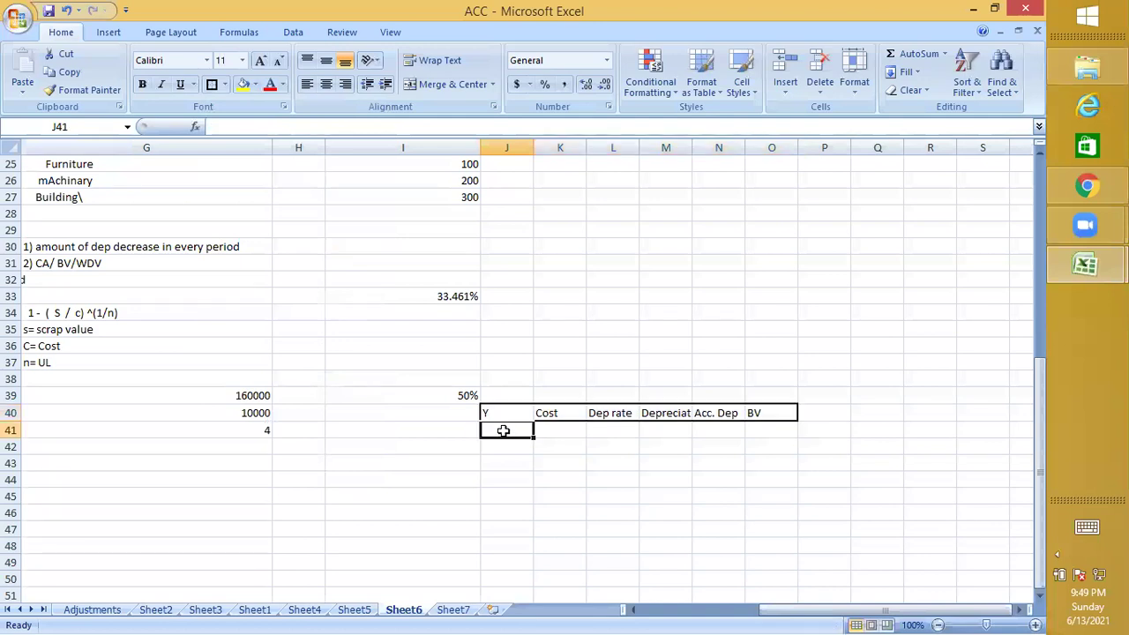
text(0)
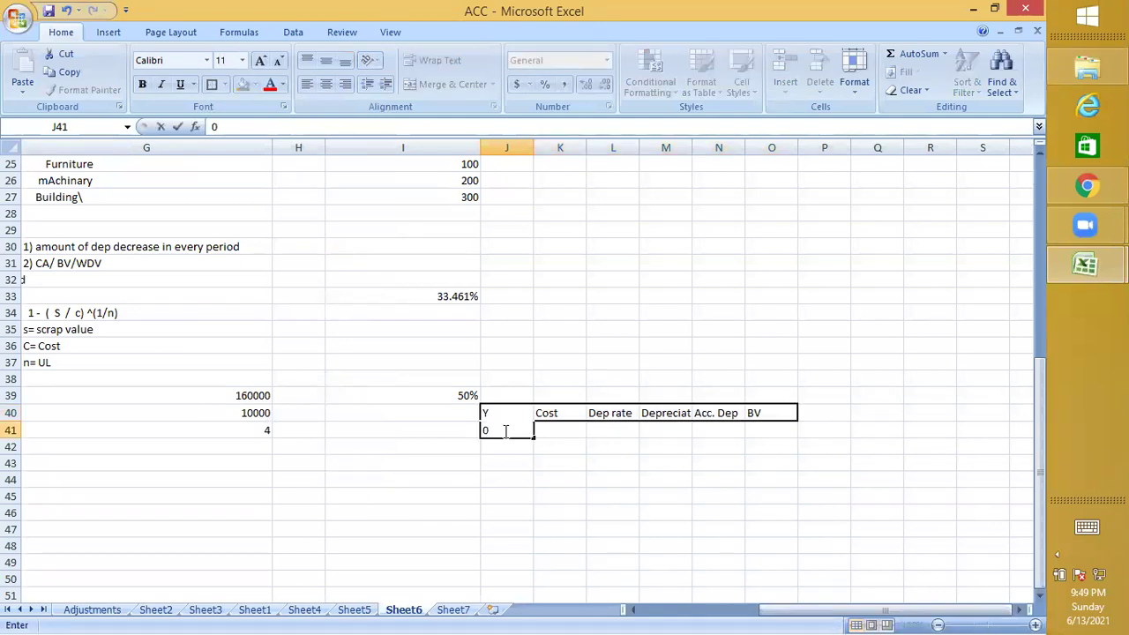
key(Return)
click(503, 431)
key(Right)
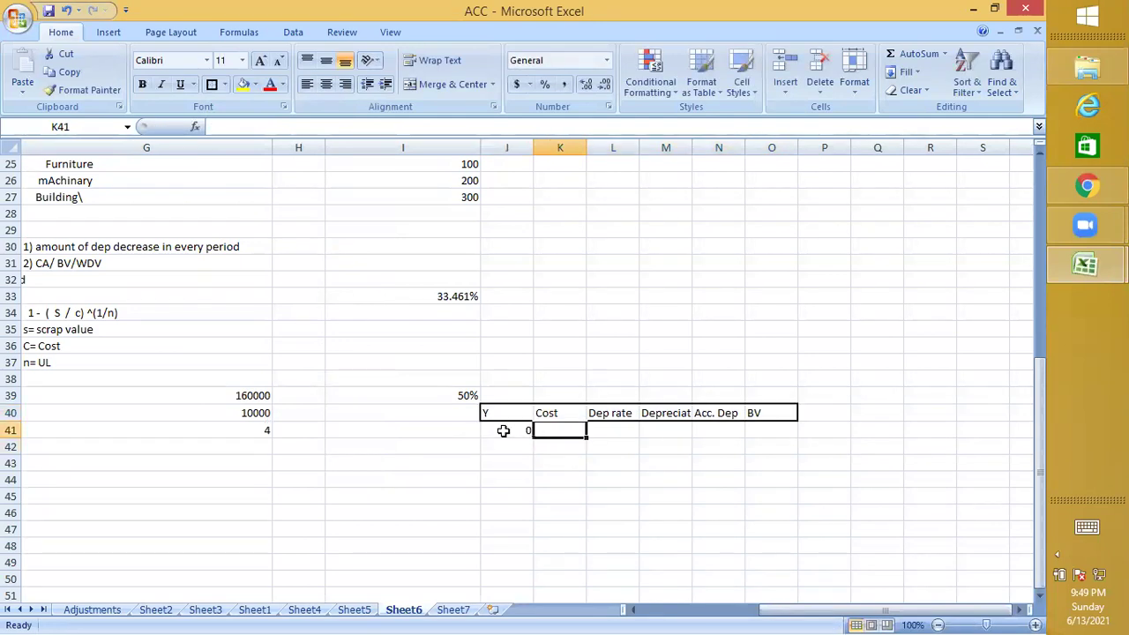
text(160000)
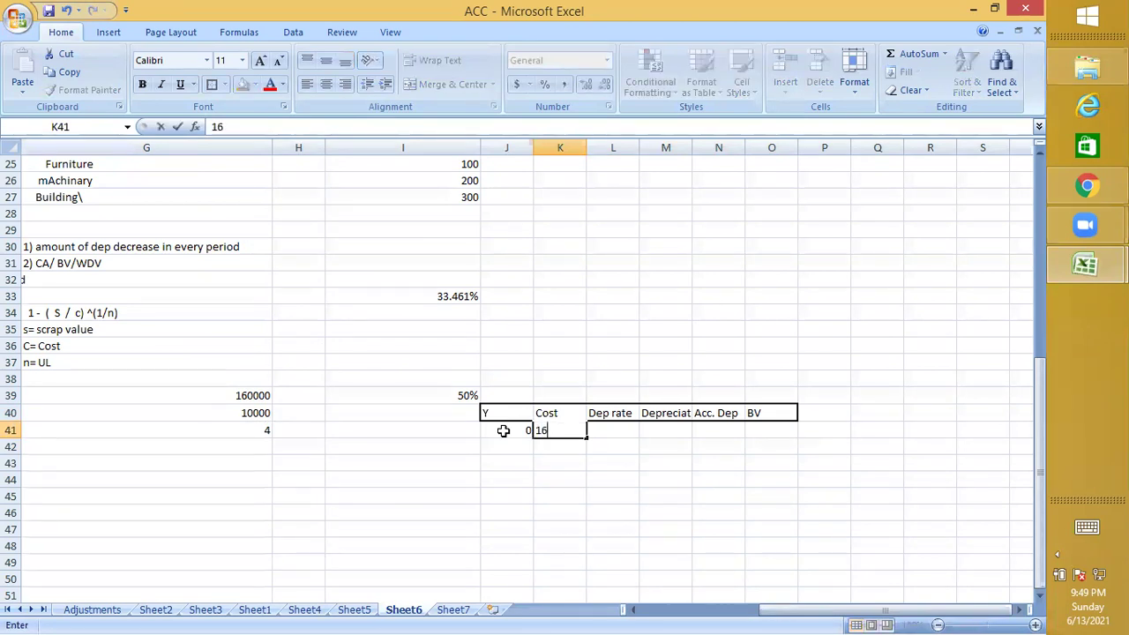
key(Return)
key(Up)
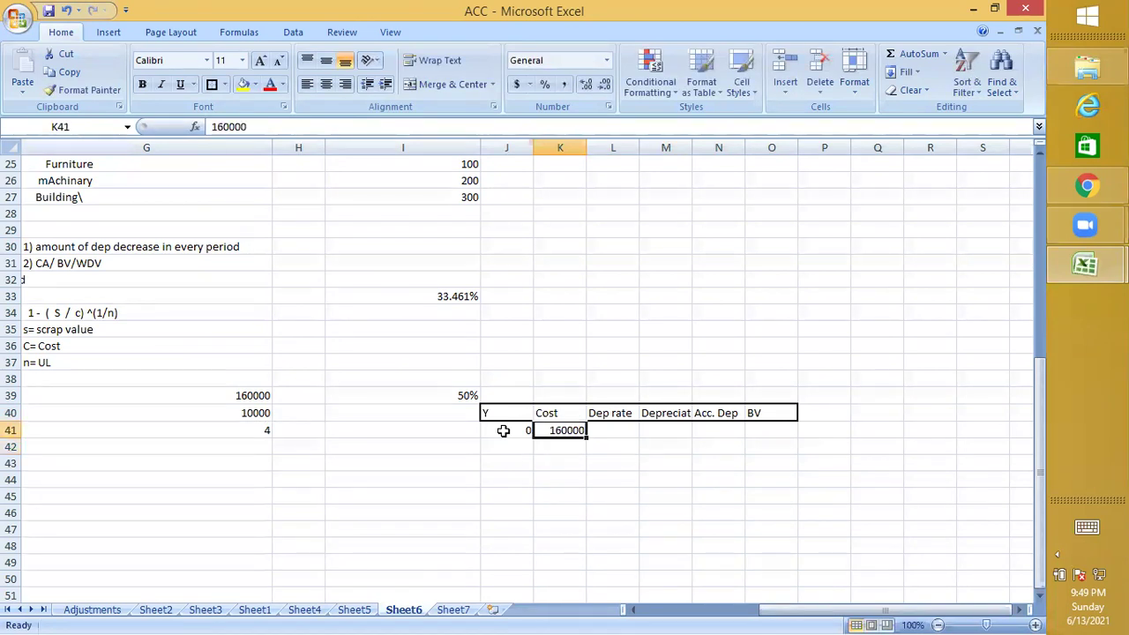
key(Right)
text(50%)
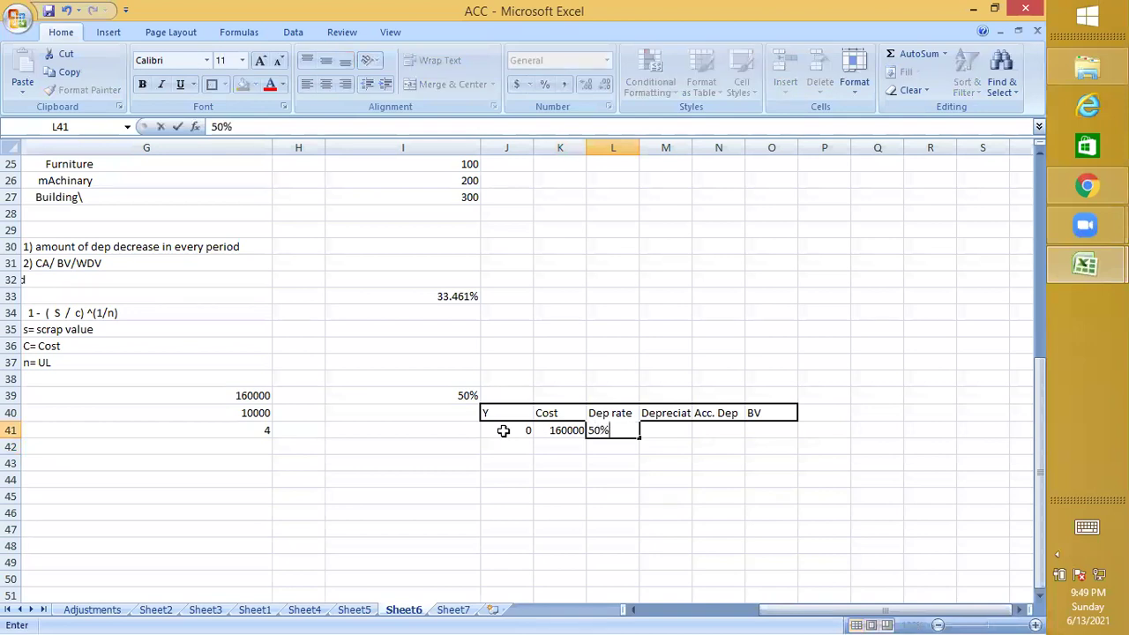
key(Return)
Enter 160000 as the year 0 book value in O41
key(Up)
key(Right)
key(Right)
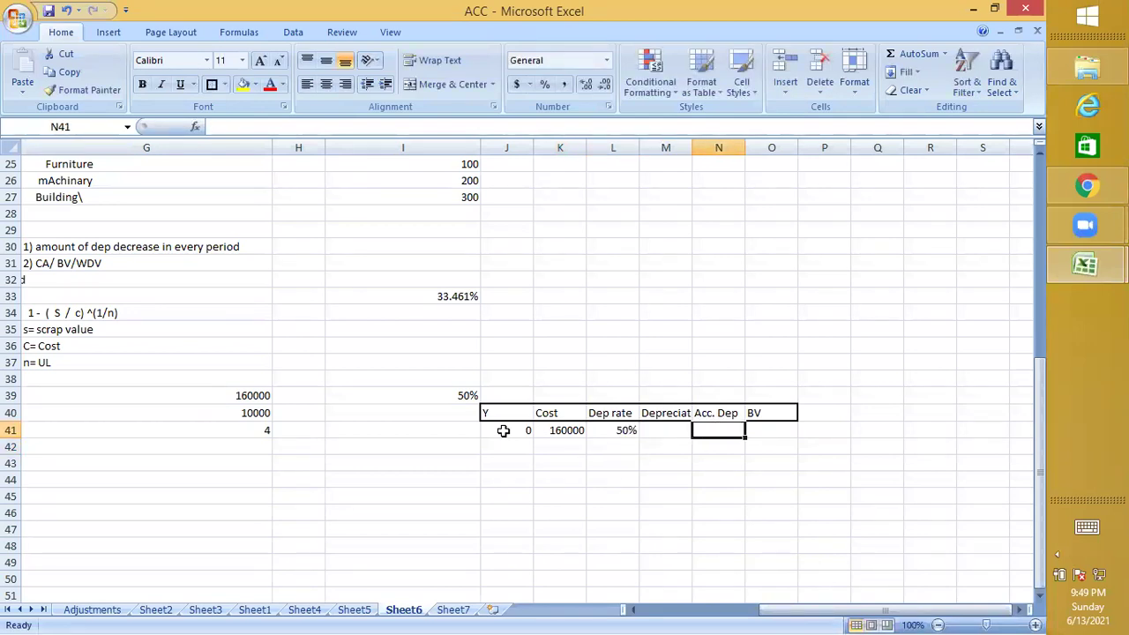
key(Right)
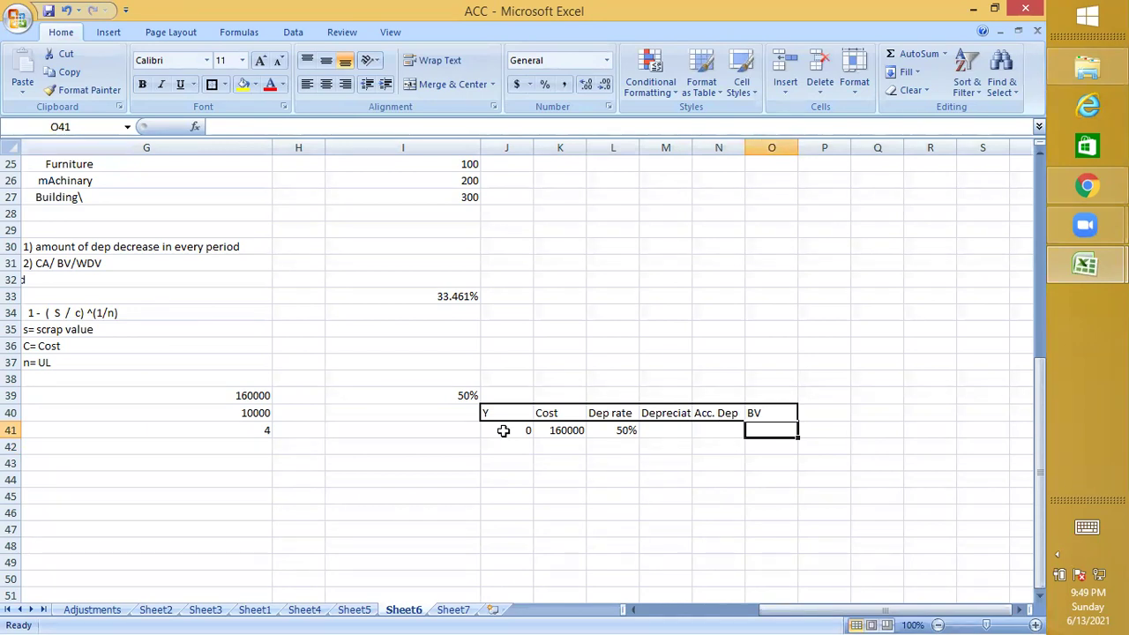
text(16--)
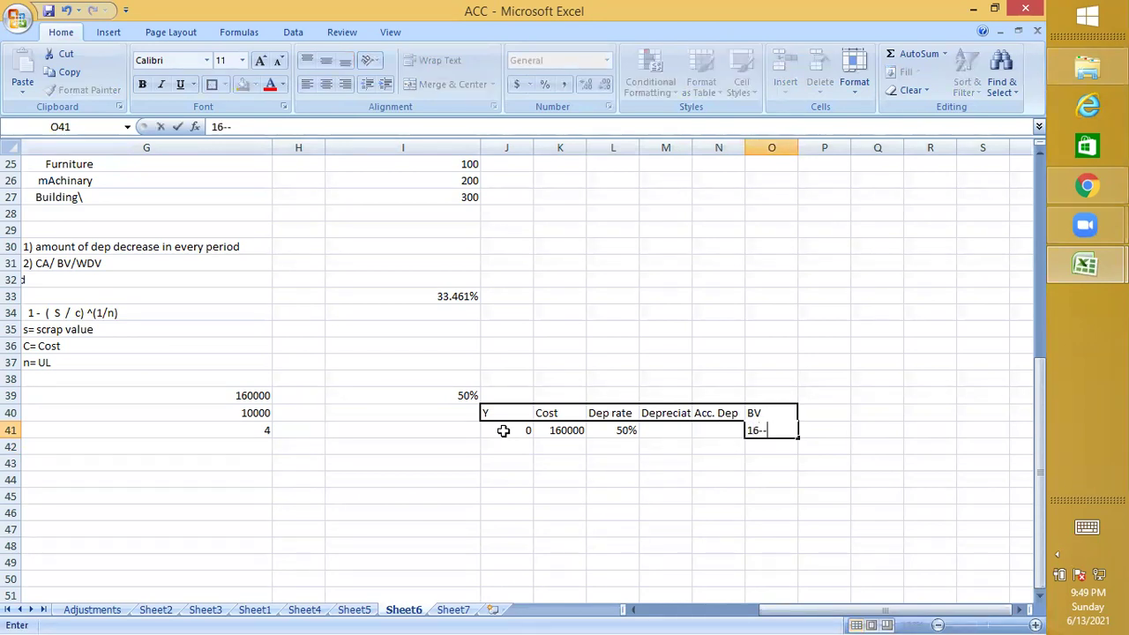
key(BackSpace)
key(BackSpace)
text(60000)
key(Return)
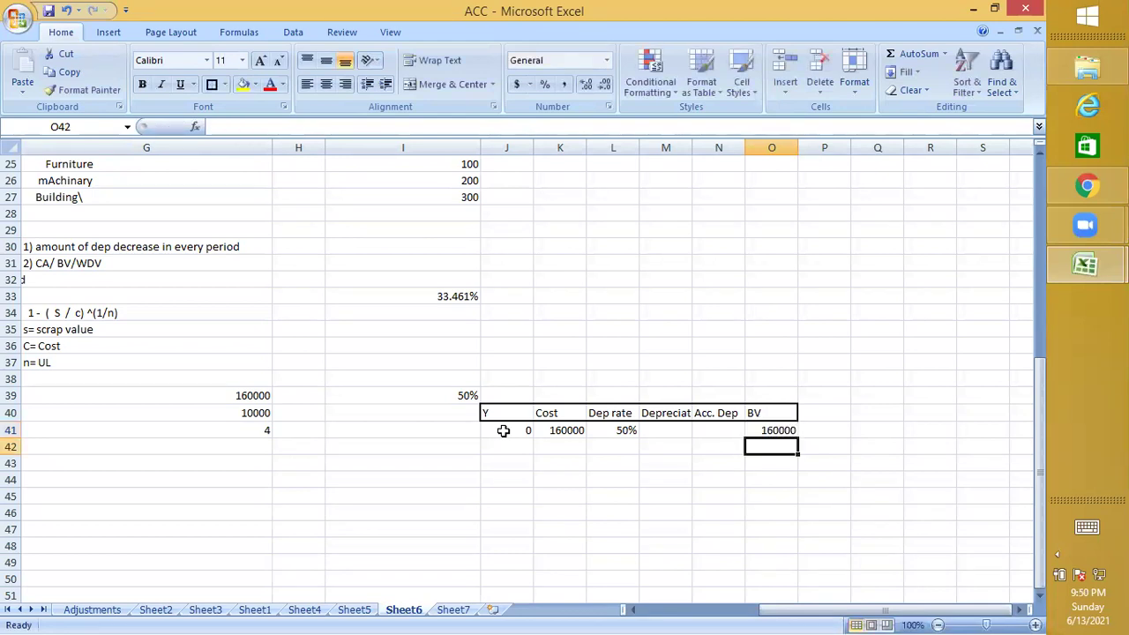
Enter year 1 in J42 and fill the cost and depreciation rate down from row 41 into K42:L42
key(Left)
key(Left)
key(Left)
key(Left)
key(Left)
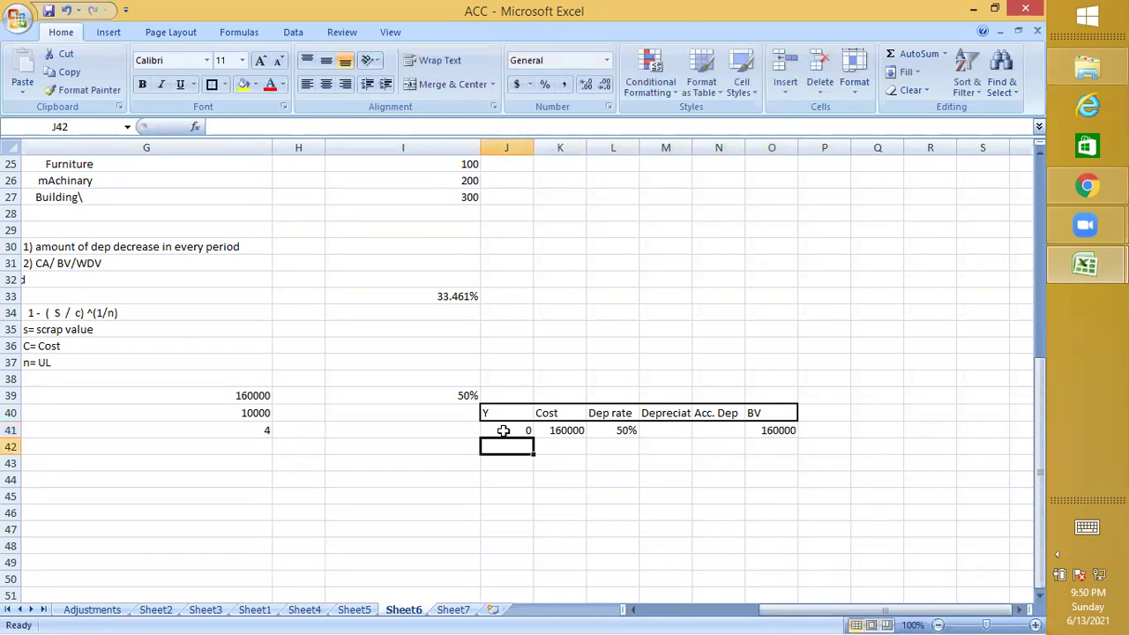
text(1)
key(Tab)
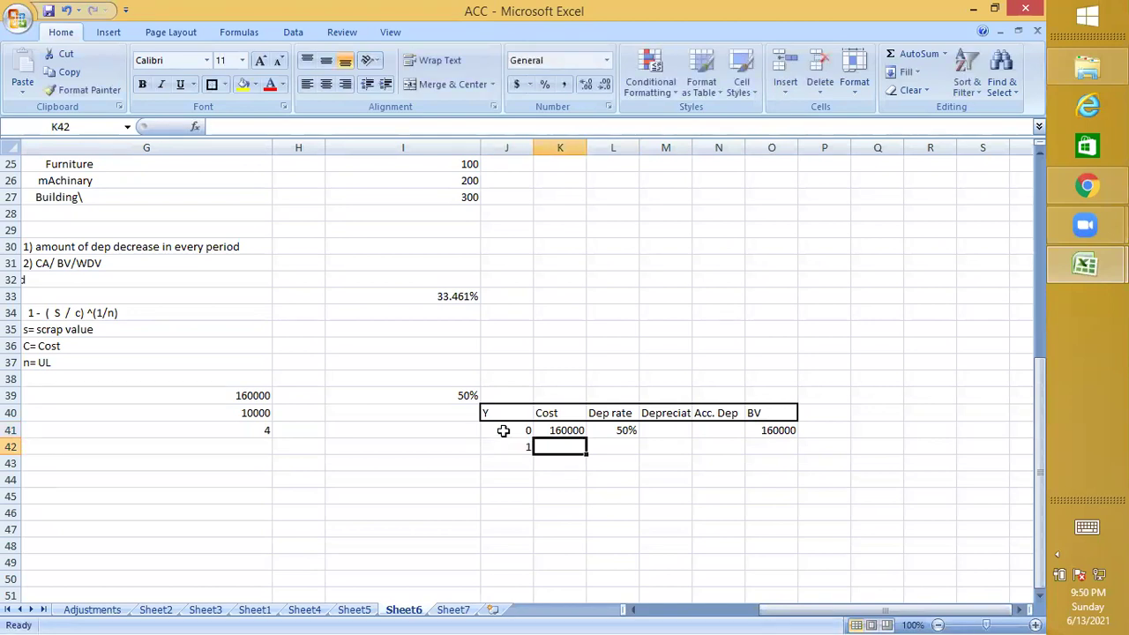
key(shift+Right)
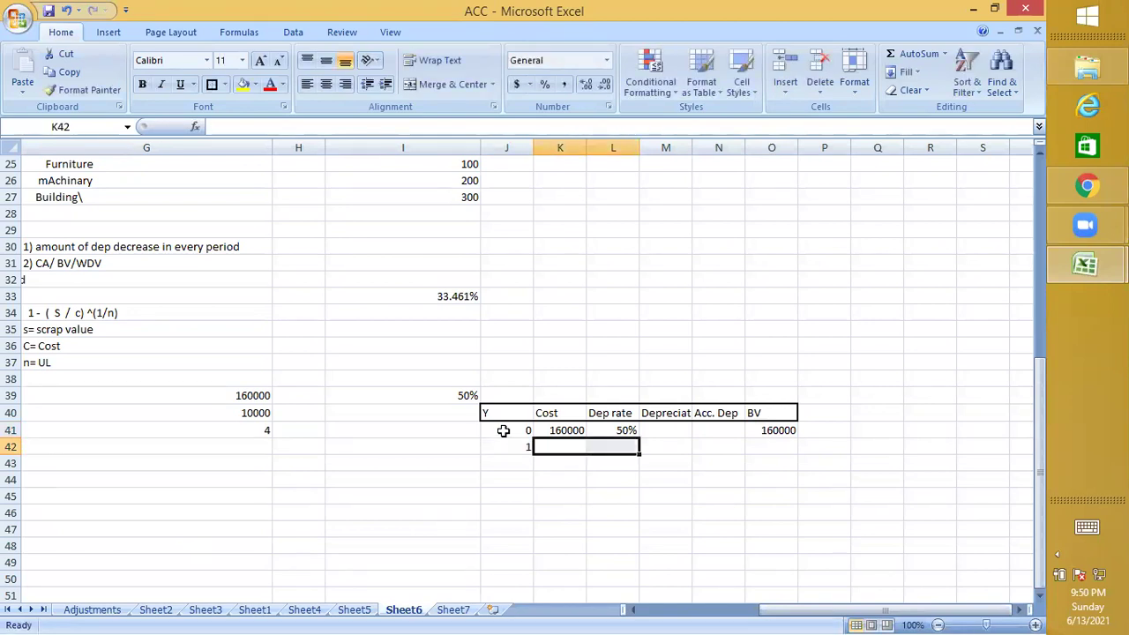
key(ctrl+d)
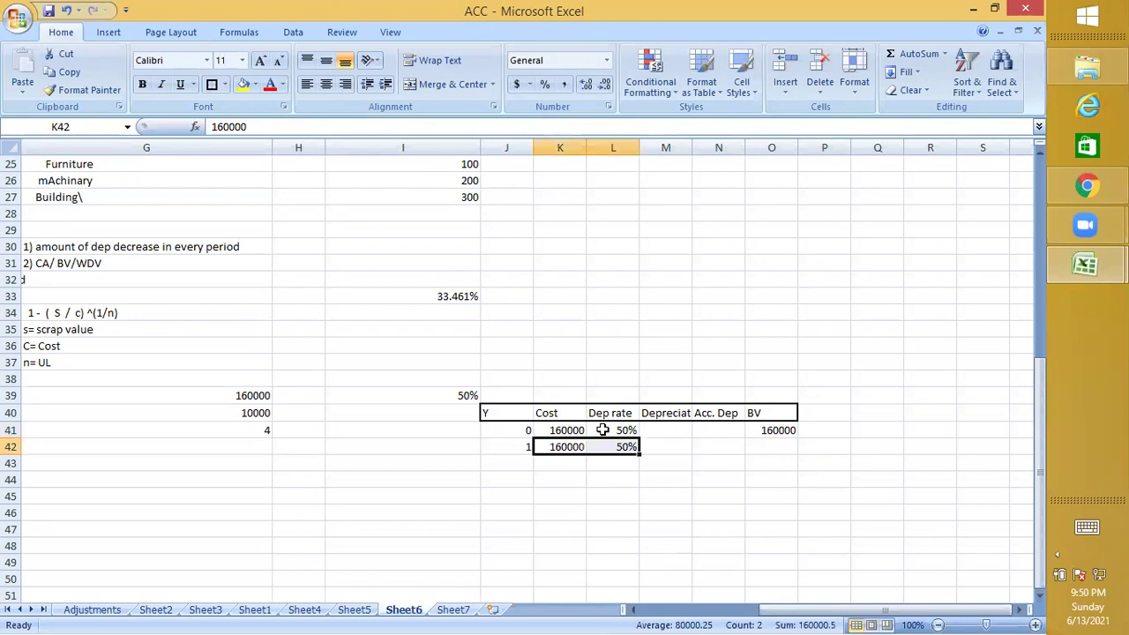
Calculate the year 1 depreciation in M42 with the formula =160000*.5
click(661, 447)
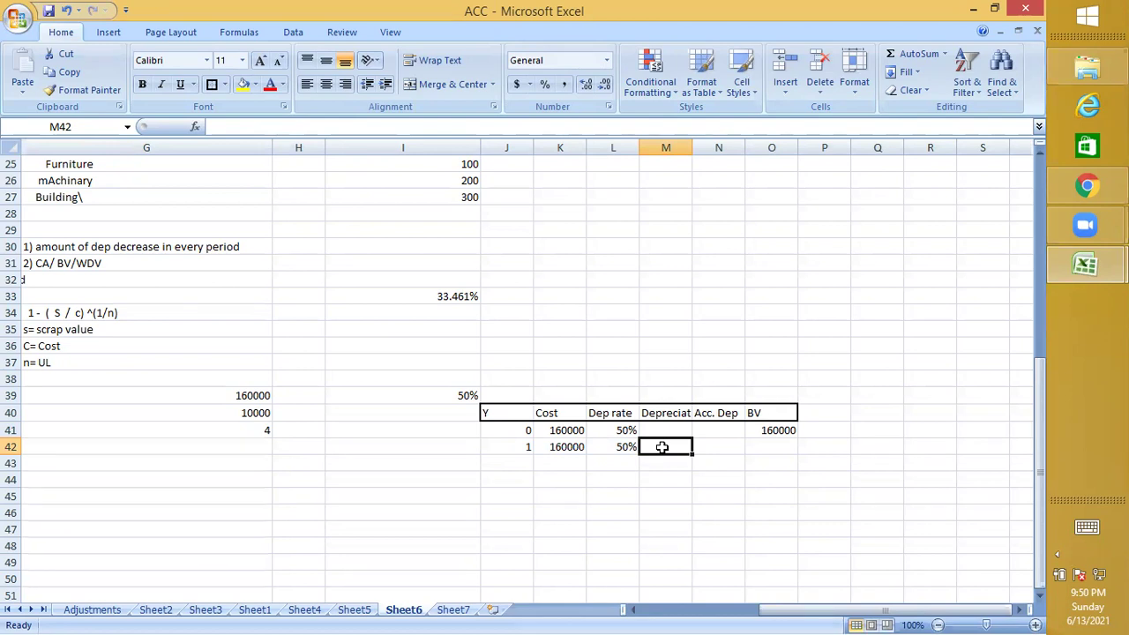
text(=)
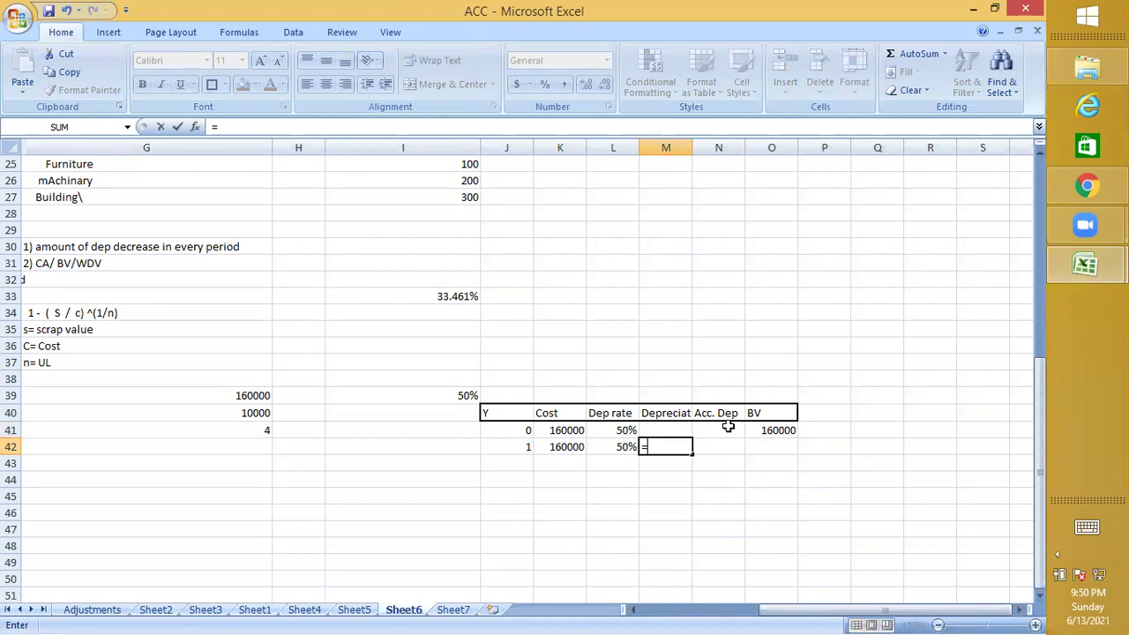
text(1600000)
key(BackSpace)
text(*)
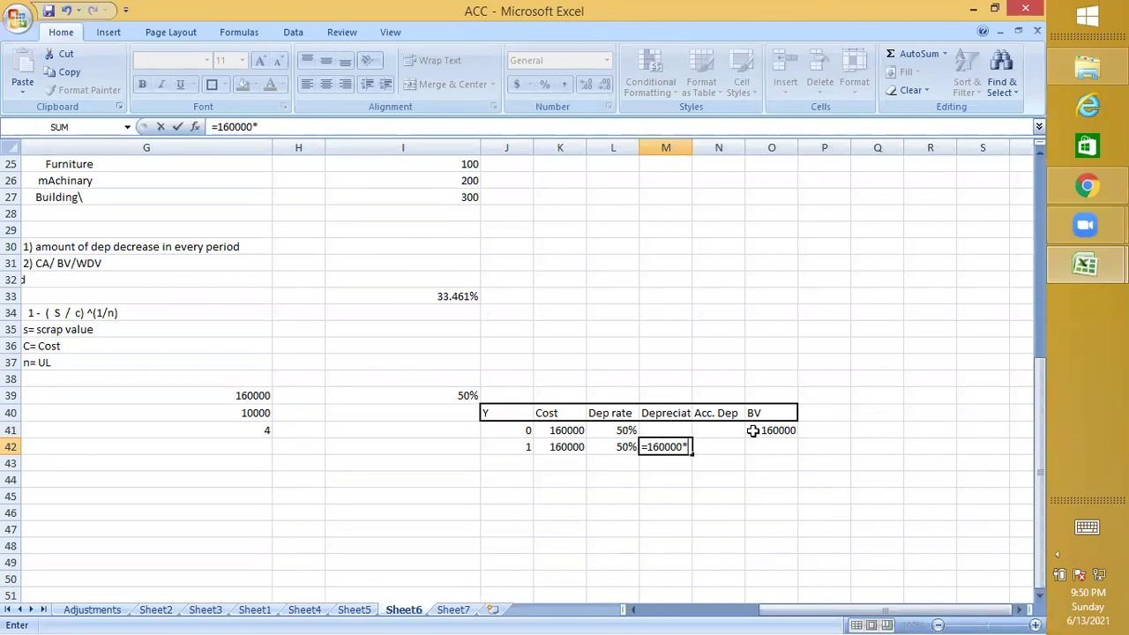
text(.5)
key(Return)
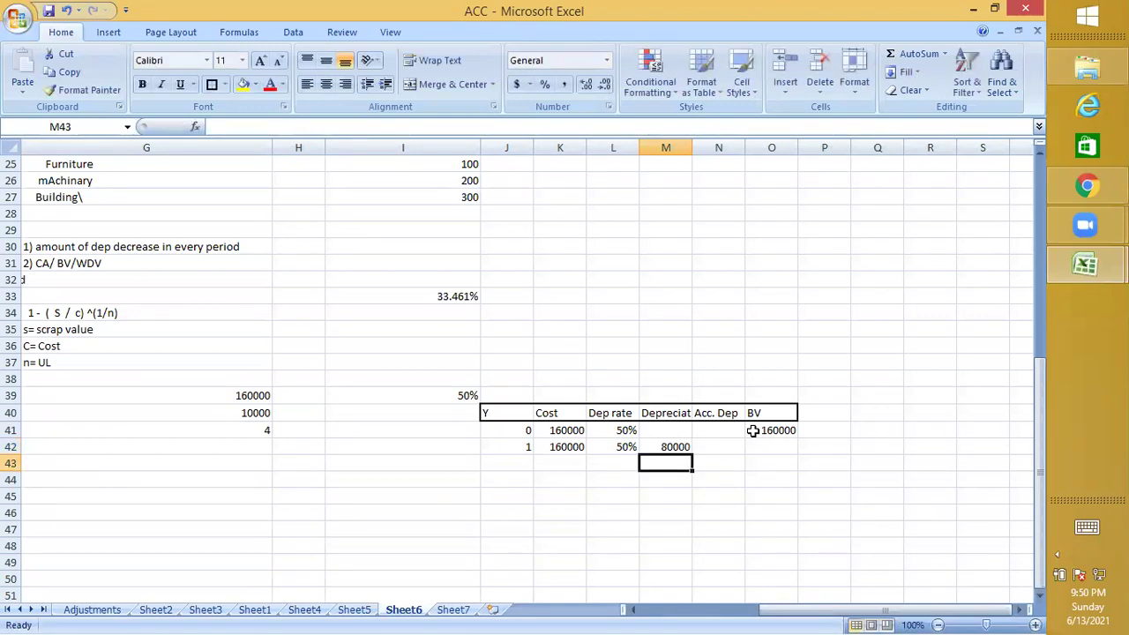
Enter 80000 as the year 1 accumulated depreciation in N42 and 80000 as the book value in O42
key(Up)
key(Right)
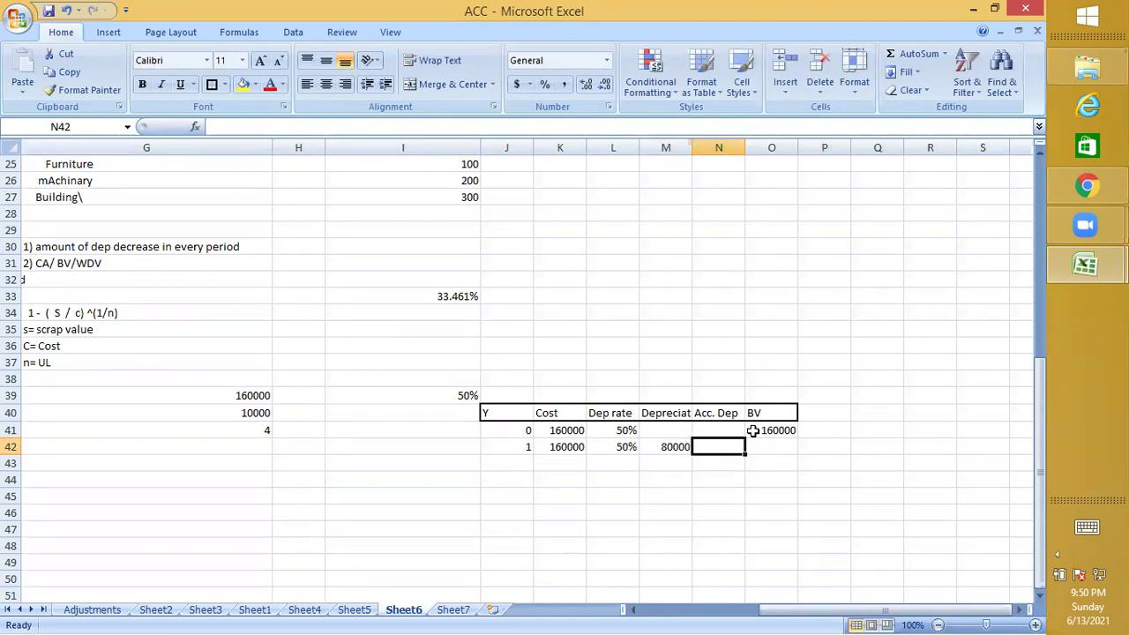
text(80000)
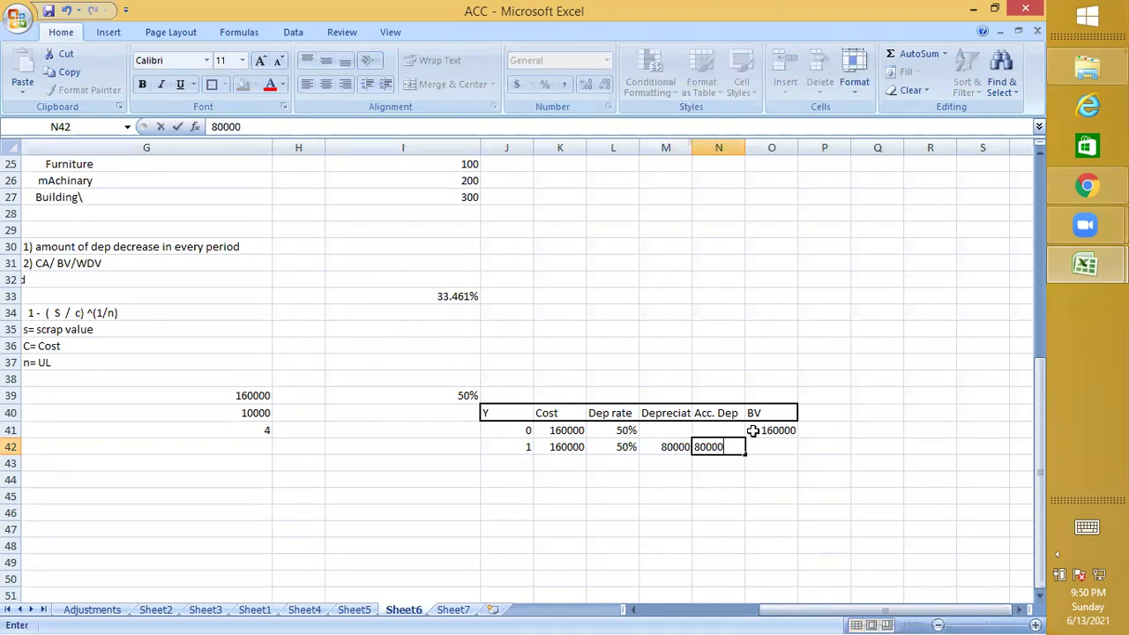
key(Return)
key(Up)
key(Right)
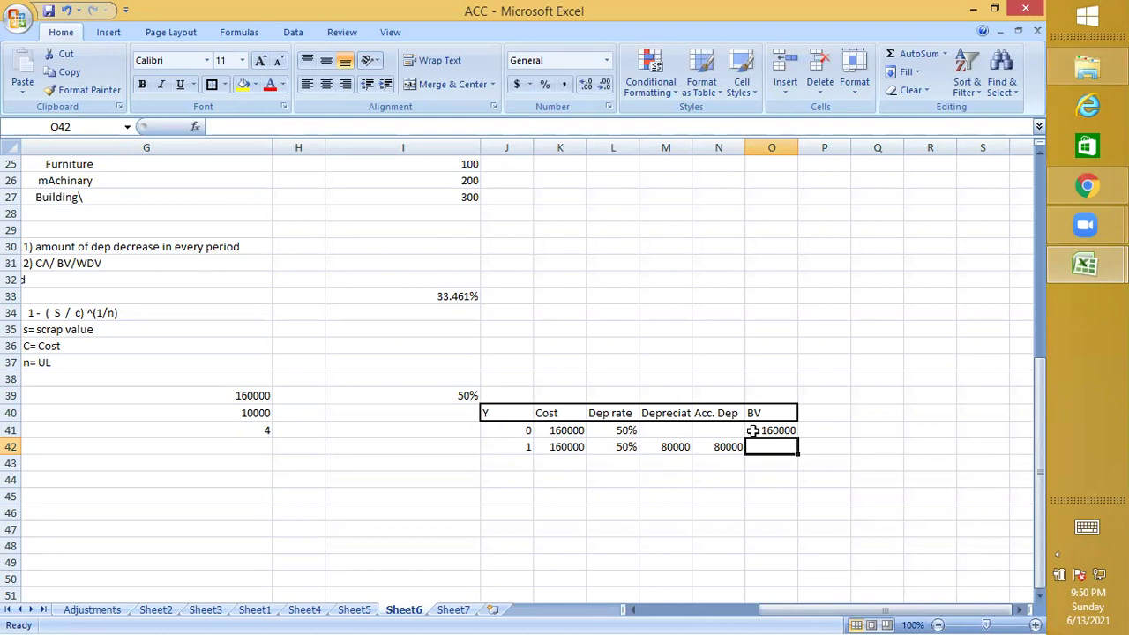
text(80000)
key(Return)
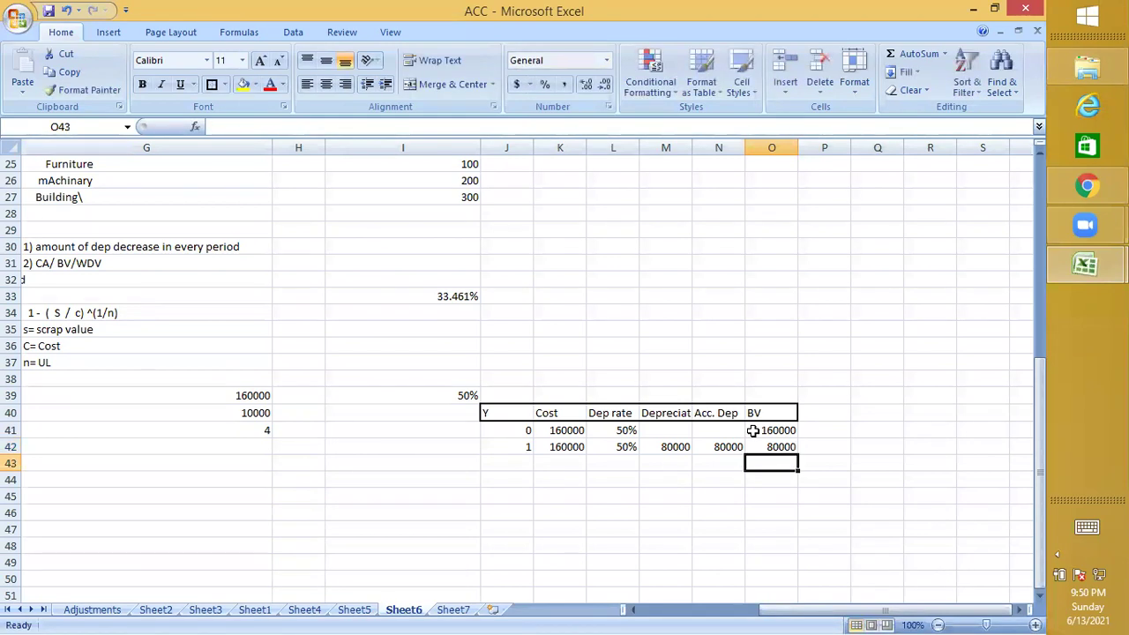
Enter year 2 in J43 and fill the cost and depreciation rate down from row 42 into K43:L43
key(Left)
key(Left)
key(Left)
key(Left)
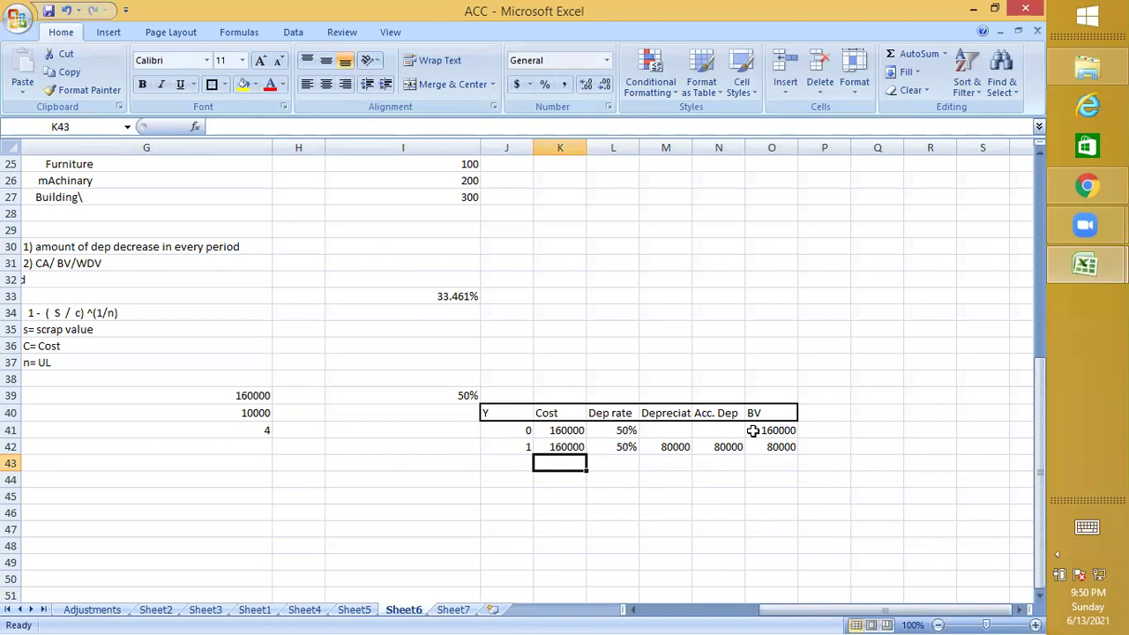
key(Left)
text(33)
key(BackSpace)
key(BackSpace)
text(2)
key(Right)
key(shift+Right)
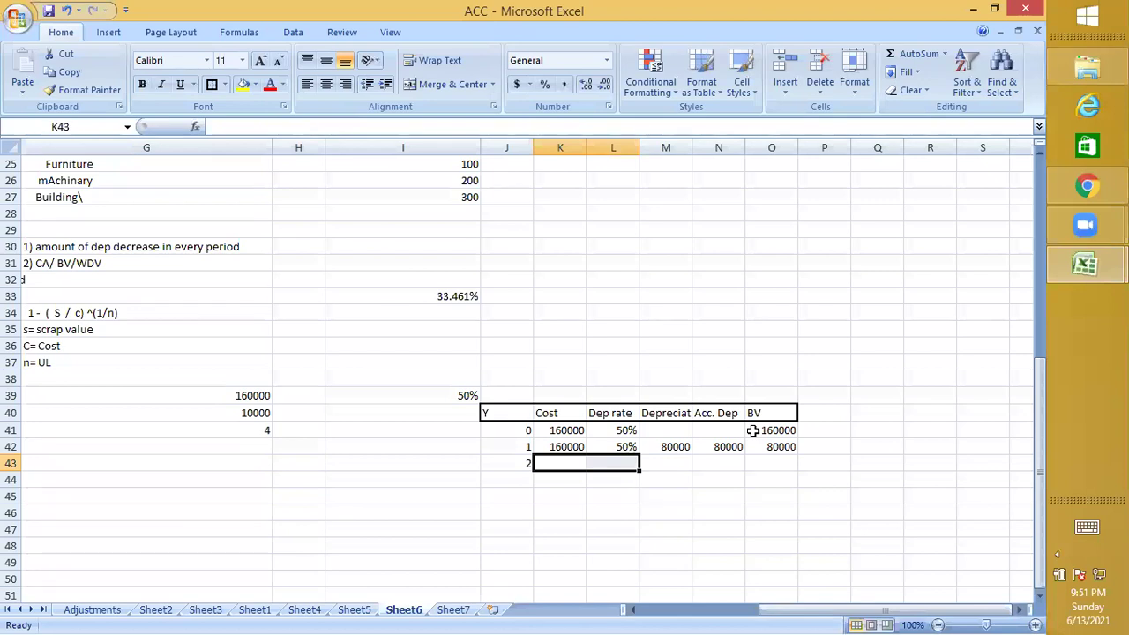
key(ctrl+d)
Calculate the year 2 depreciation in M43 with the formula =80000*.5
key(Right)
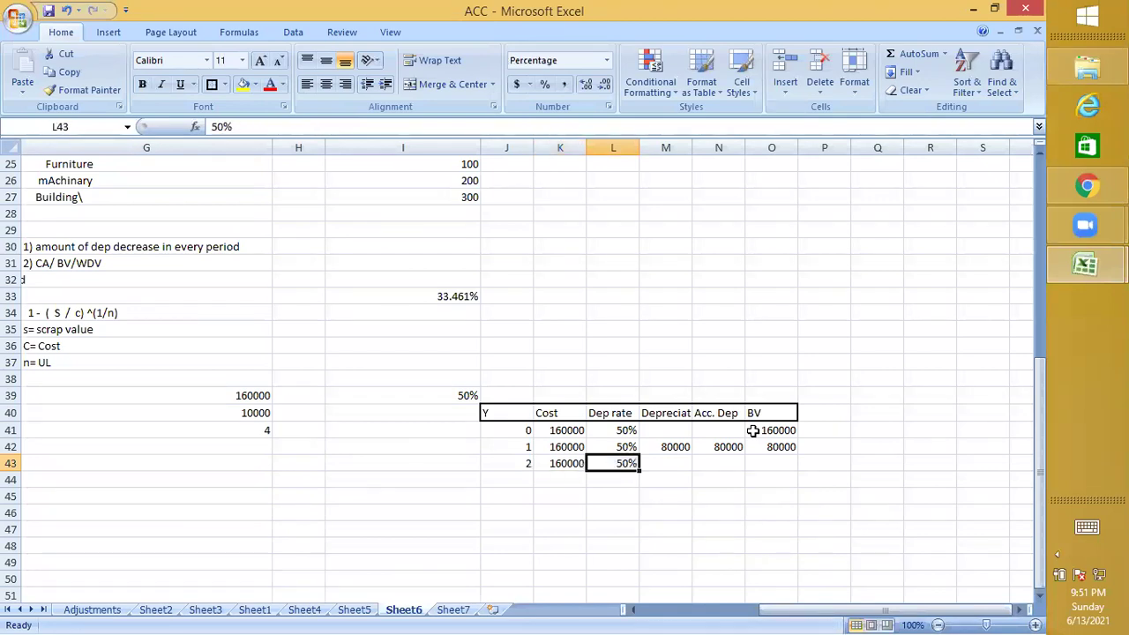
key(Right)
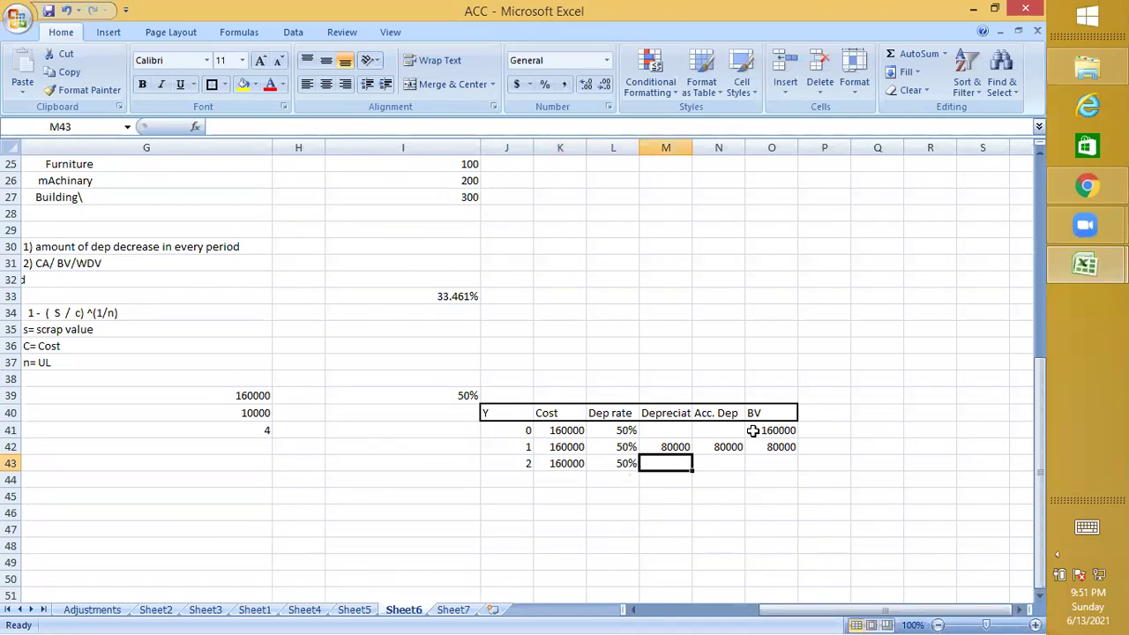
text(=)
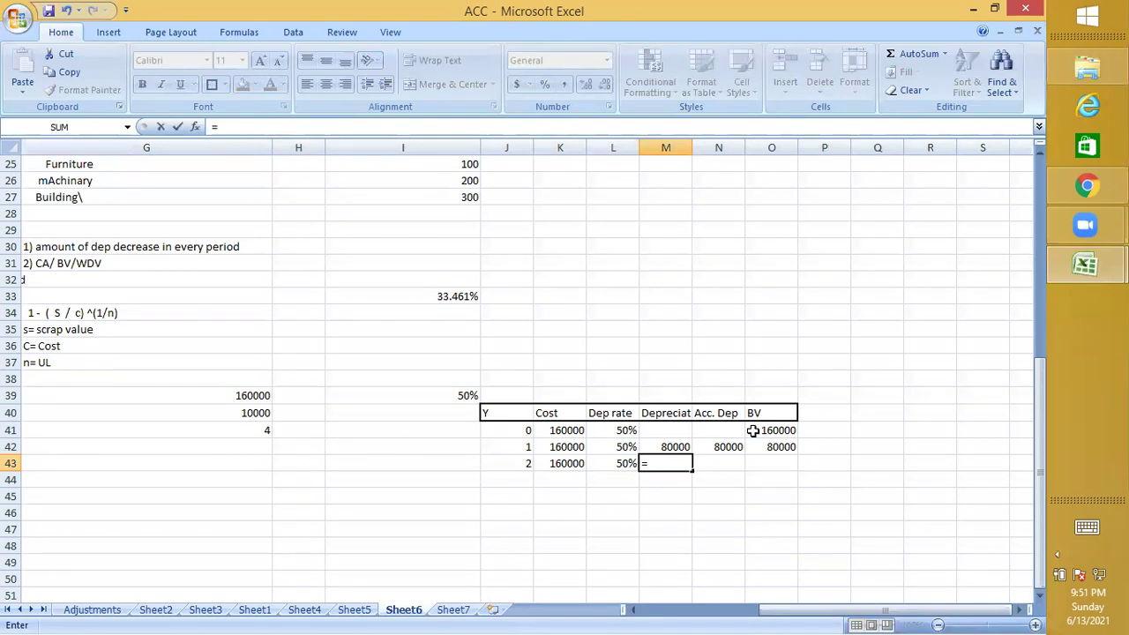
text(80000)
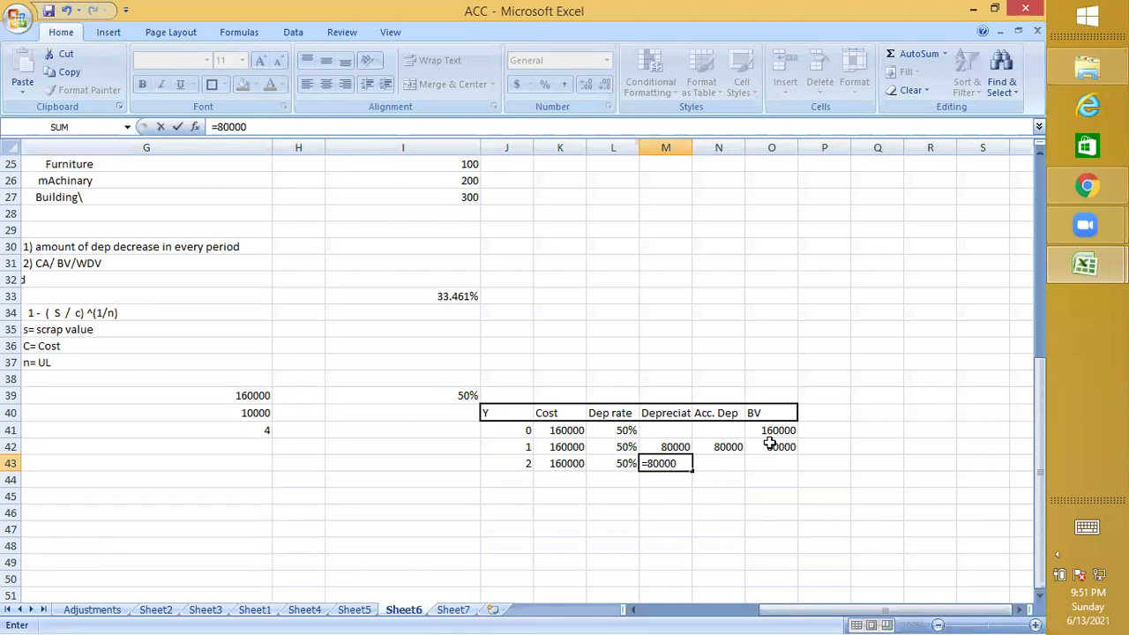
text(*.5)
key(Return)
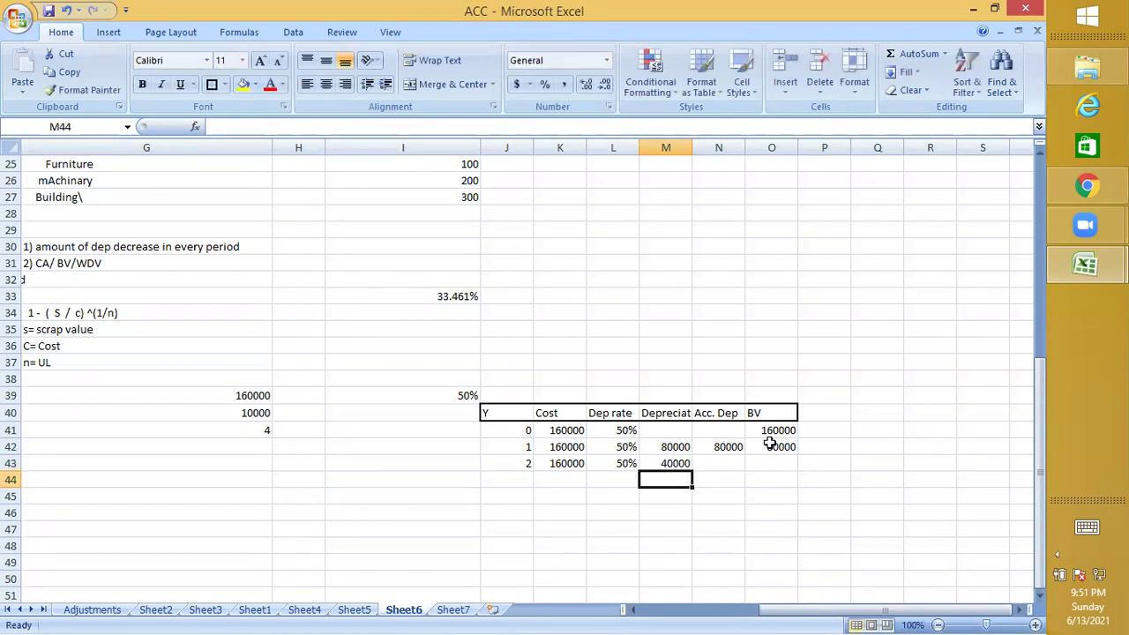
Enter 120000 as the year 2 accumulated depreciation in N43 and 40000 as the book value in O43
key(Up)
key(Right)
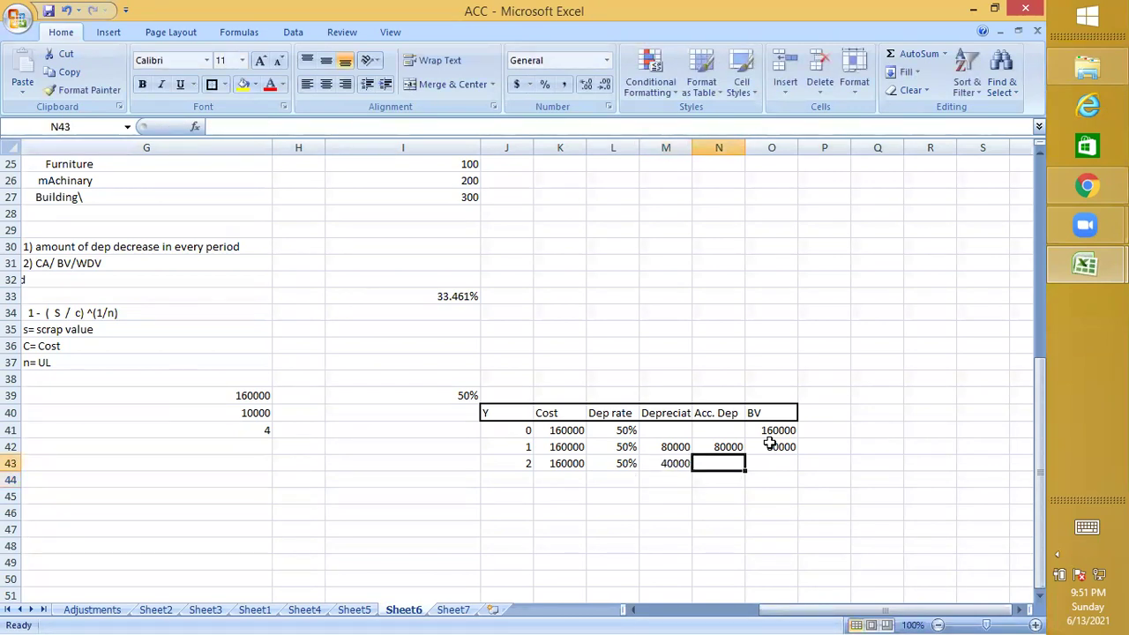
text(120000)
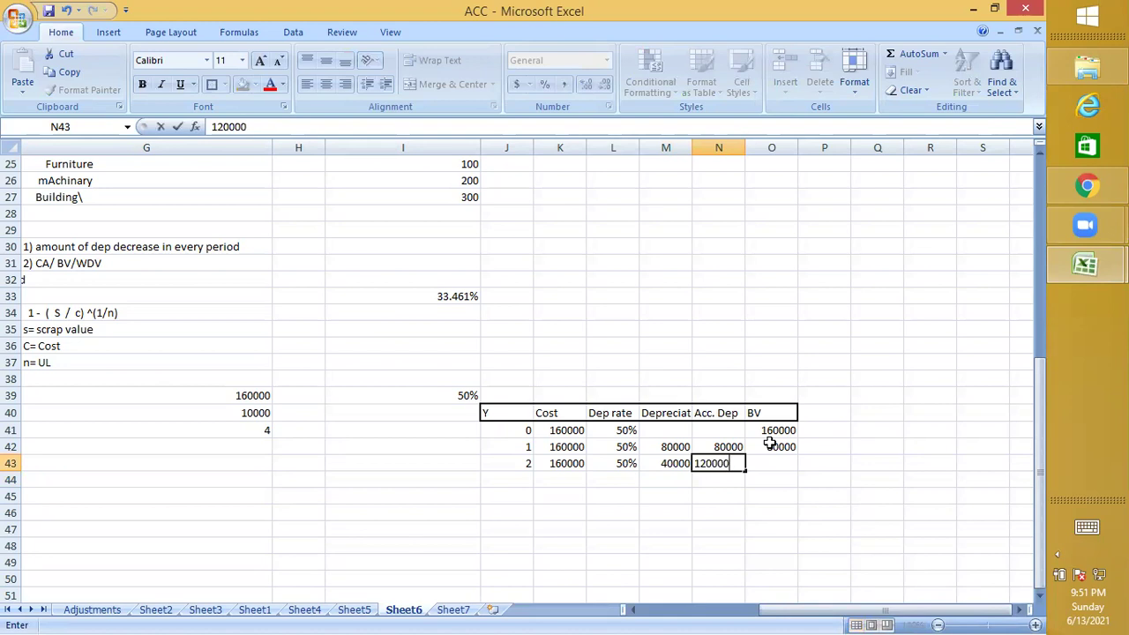
key(Return)
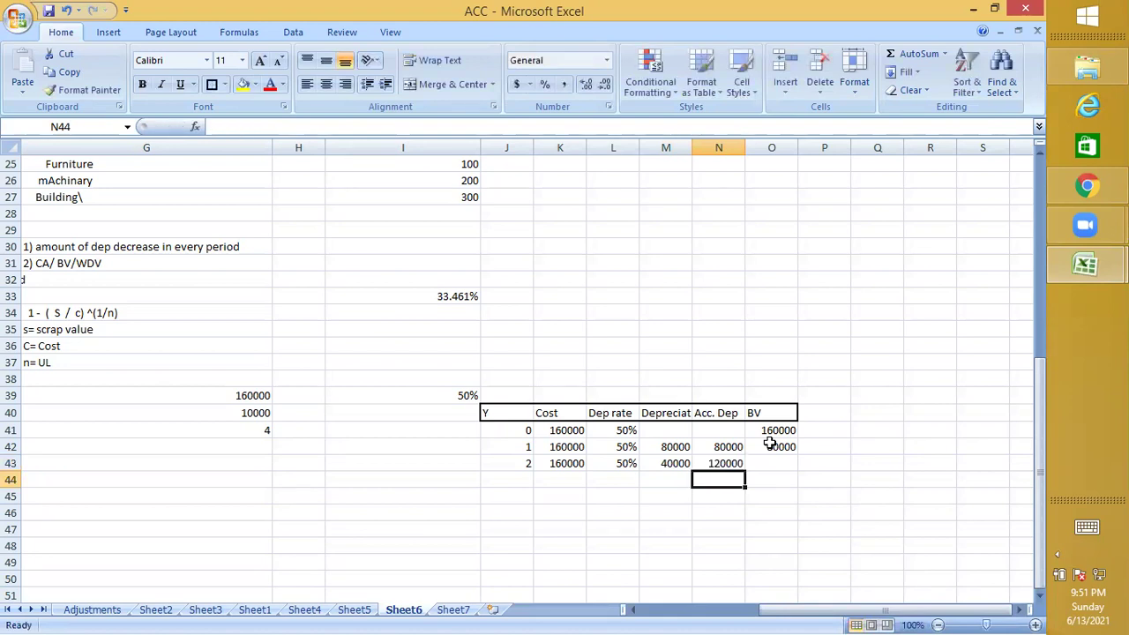
key(Up)
key(Right)
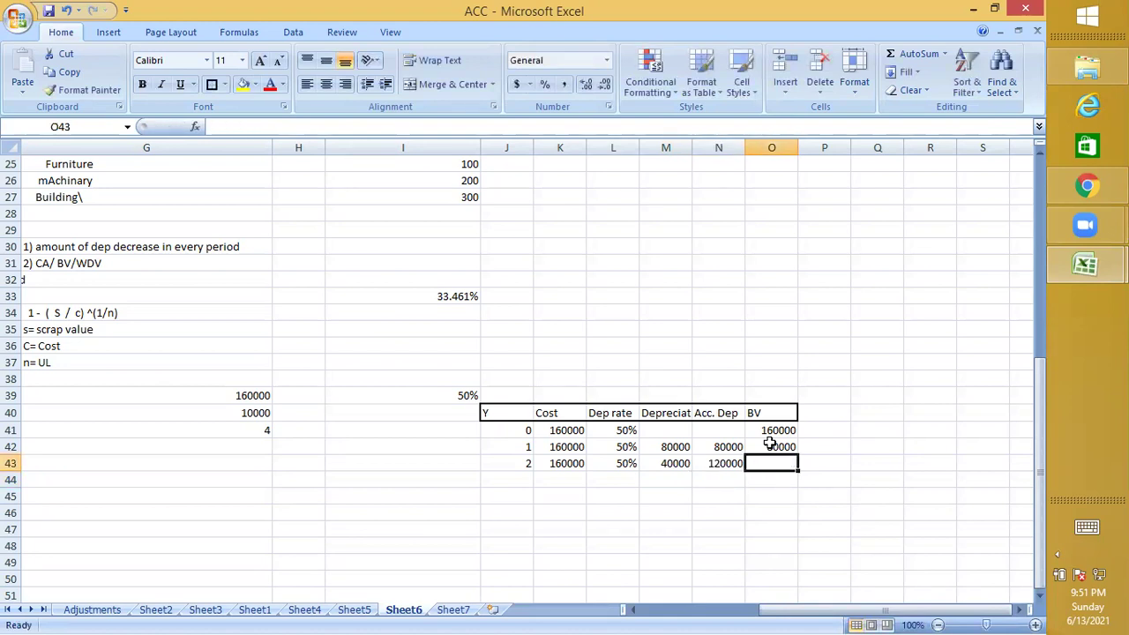
text(4000)
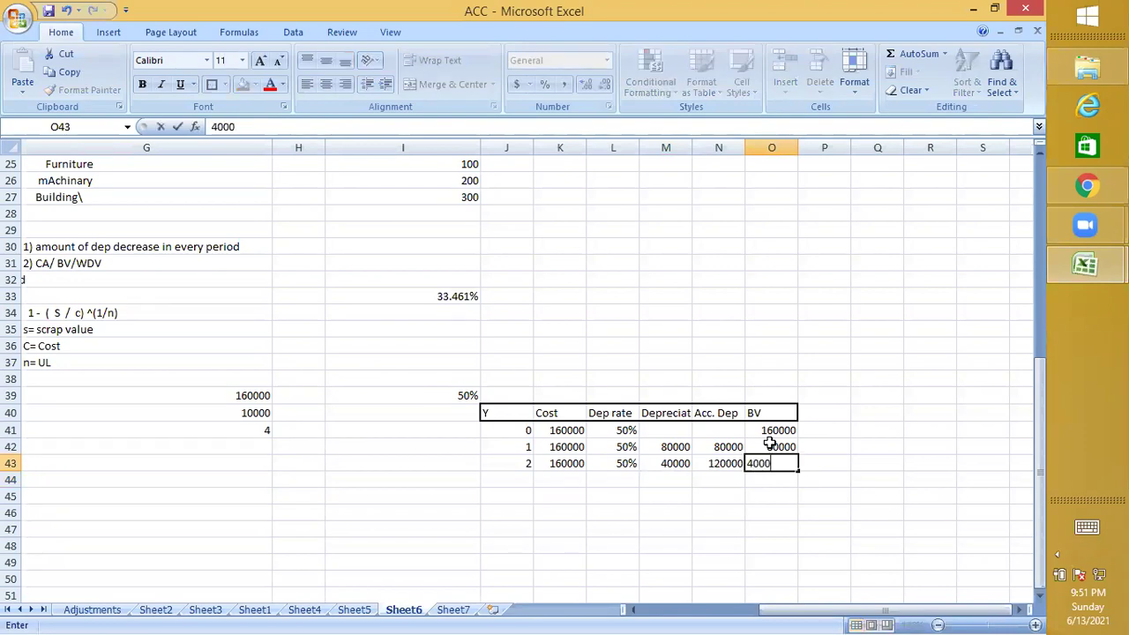
text(0)
key(Return)
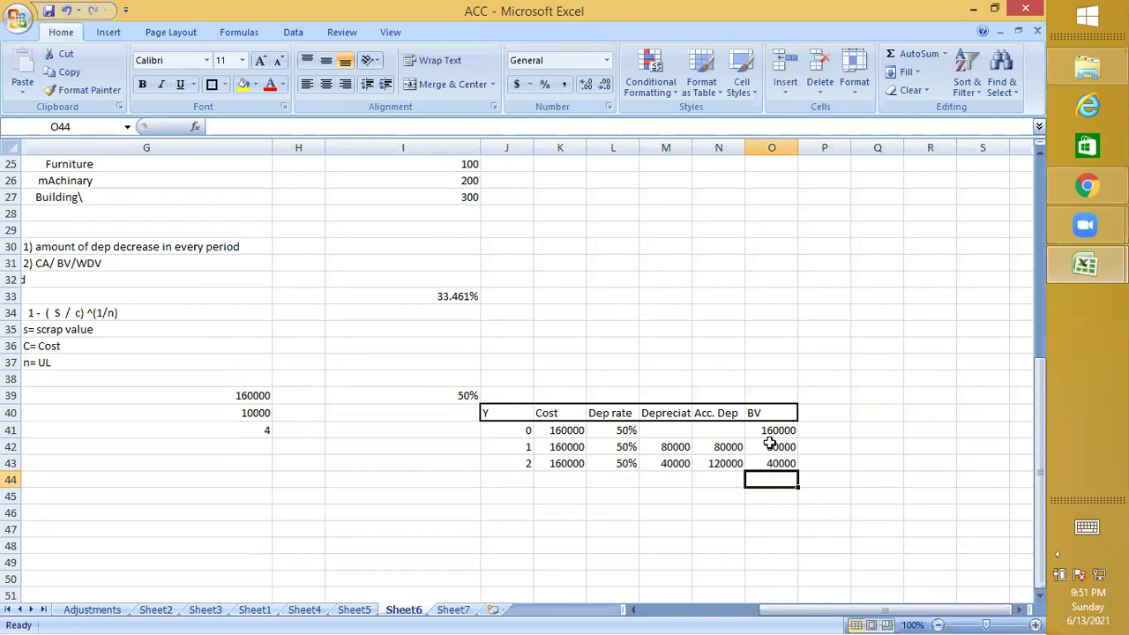
Enter year 3 in J44 and fill the cost and depreciation rate down from row 43 into K44:L44
key(Left)
key(Left)
key(Left)
key(Left)
key(Left)
text(3)
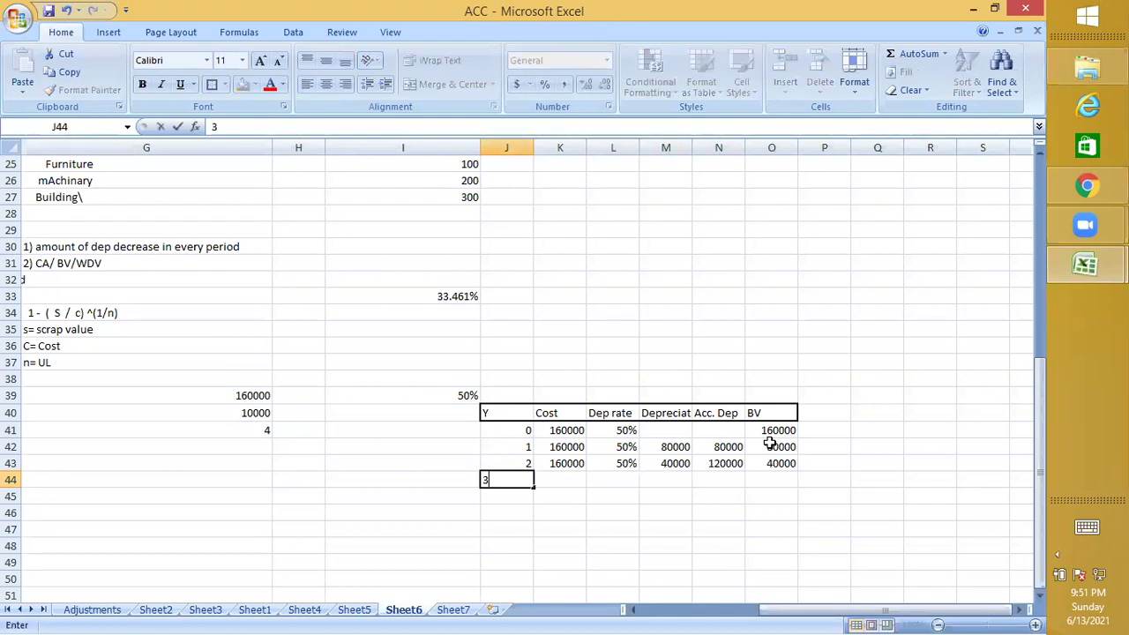
key(Tab)
key(shift+Right)
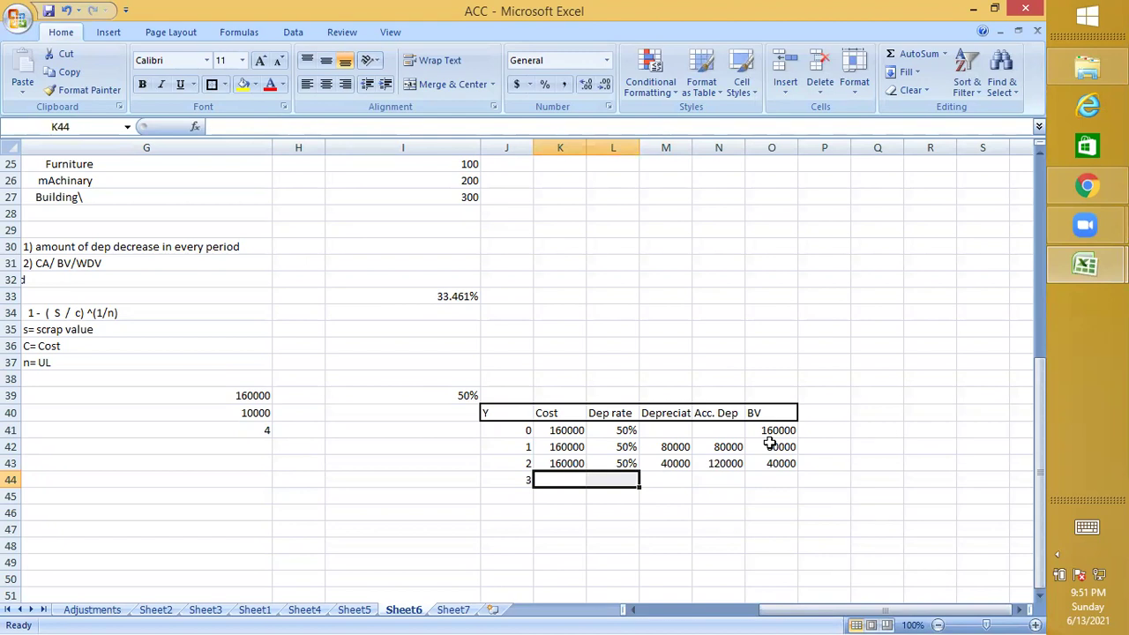
key(ctrl+d)
Calculate the year 3 depreciation in M44 with the formula =O43*L44
key(Right)
key(Right)
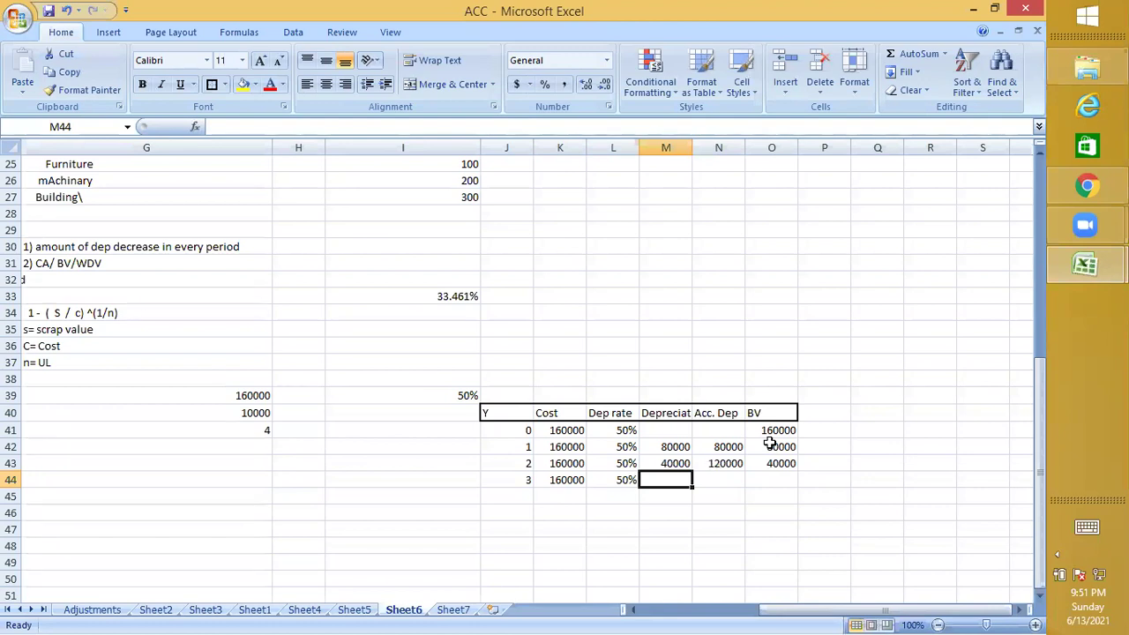
text(=)
click(776, 461)
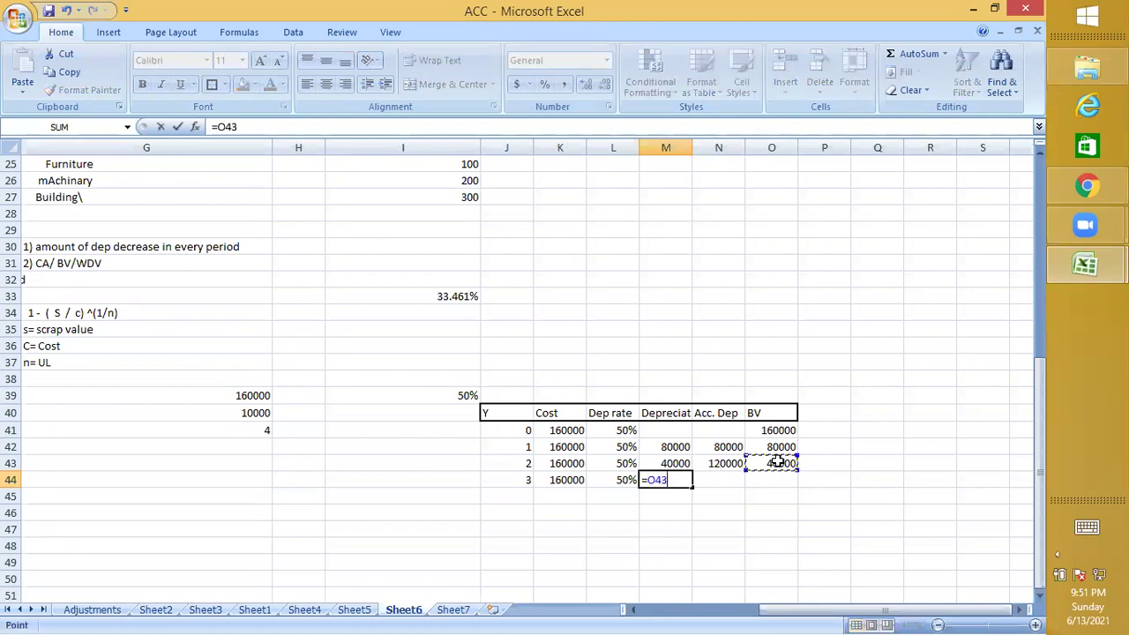
text(*)
click(615, 481)
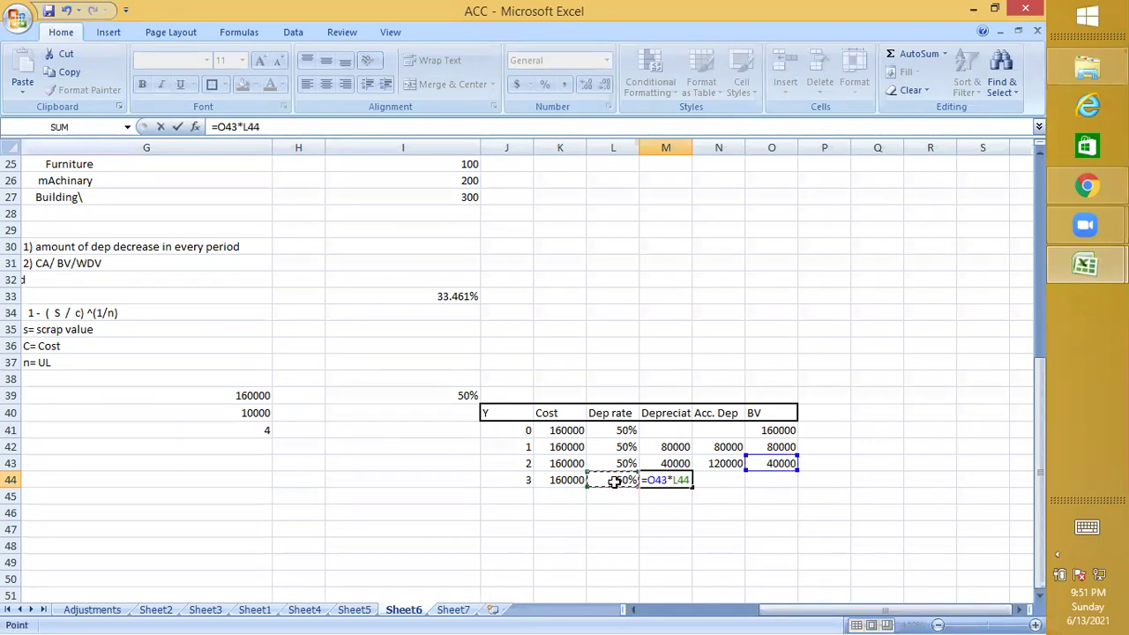
key(Return)
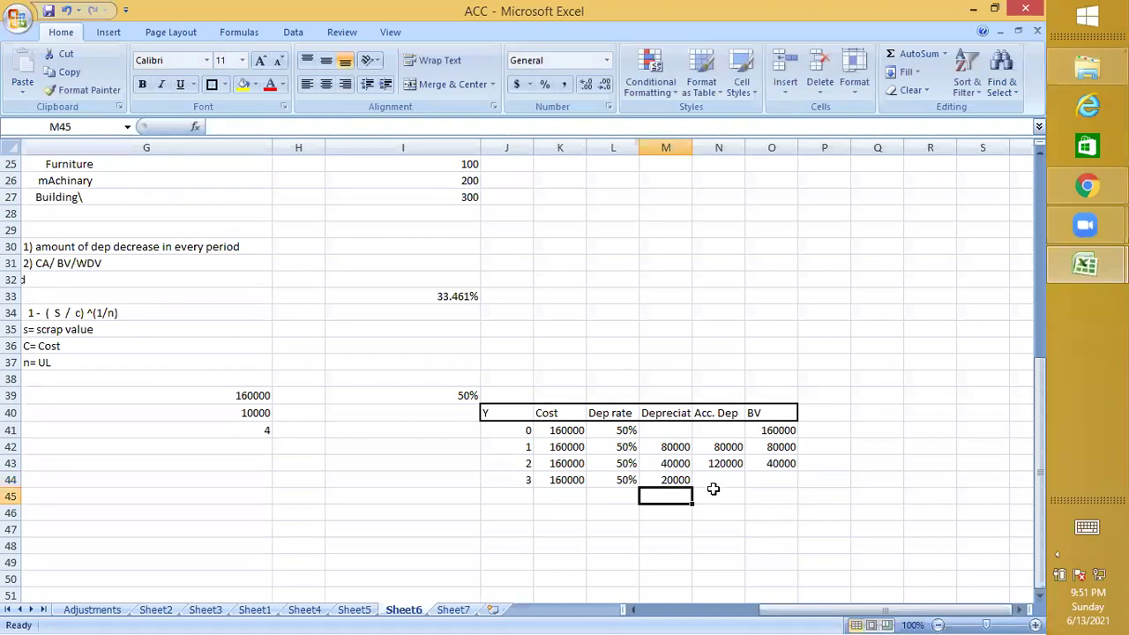
Enter 140000 as the year 3 accumulated depreciation in N44 and 20000 as the book value in O44
click(710, 480)
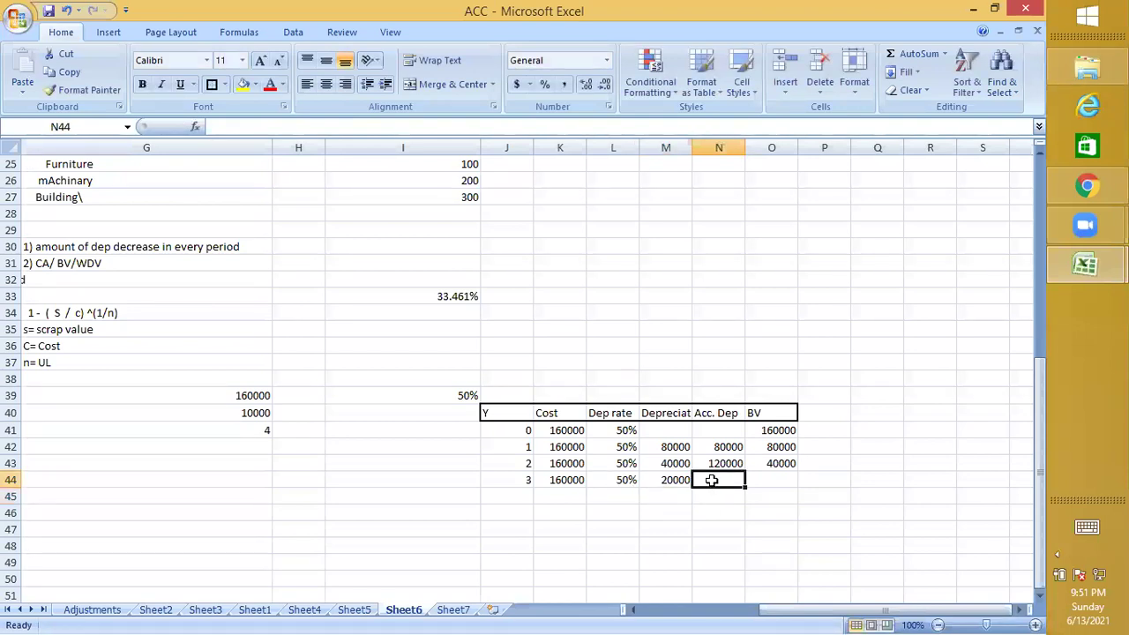
text(140000)
key(Return)
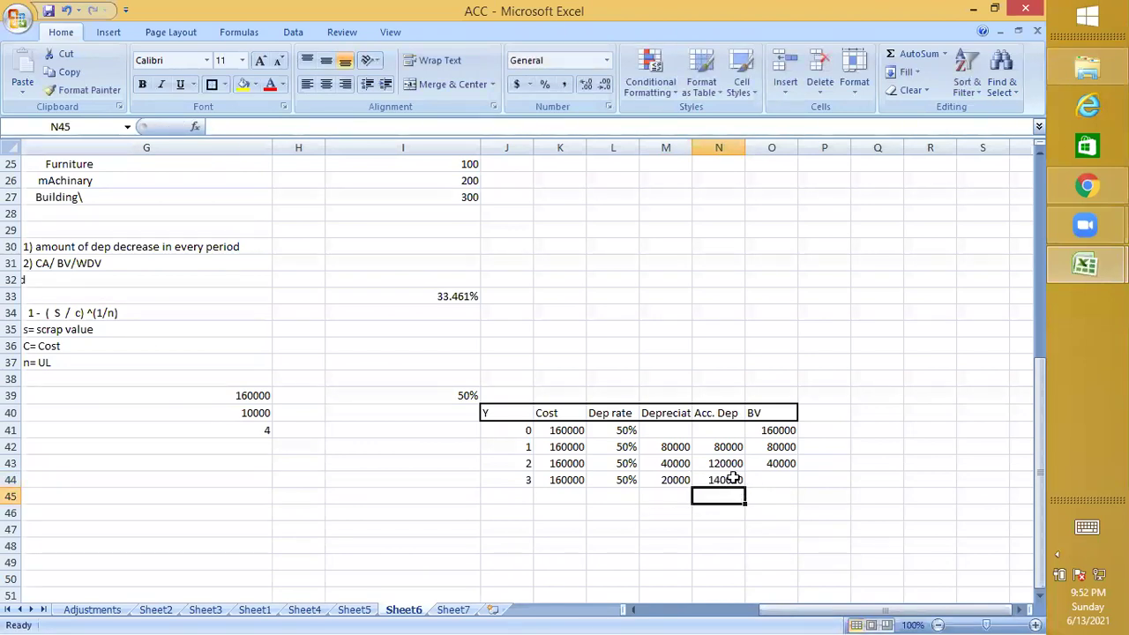
click(764, 477)
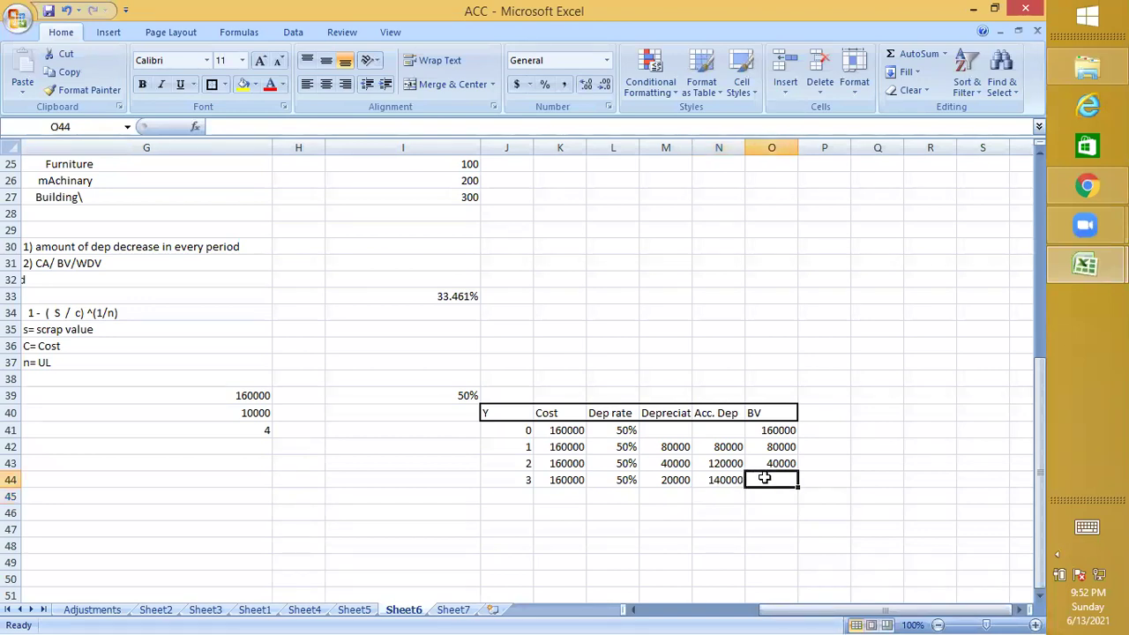
text(20000)
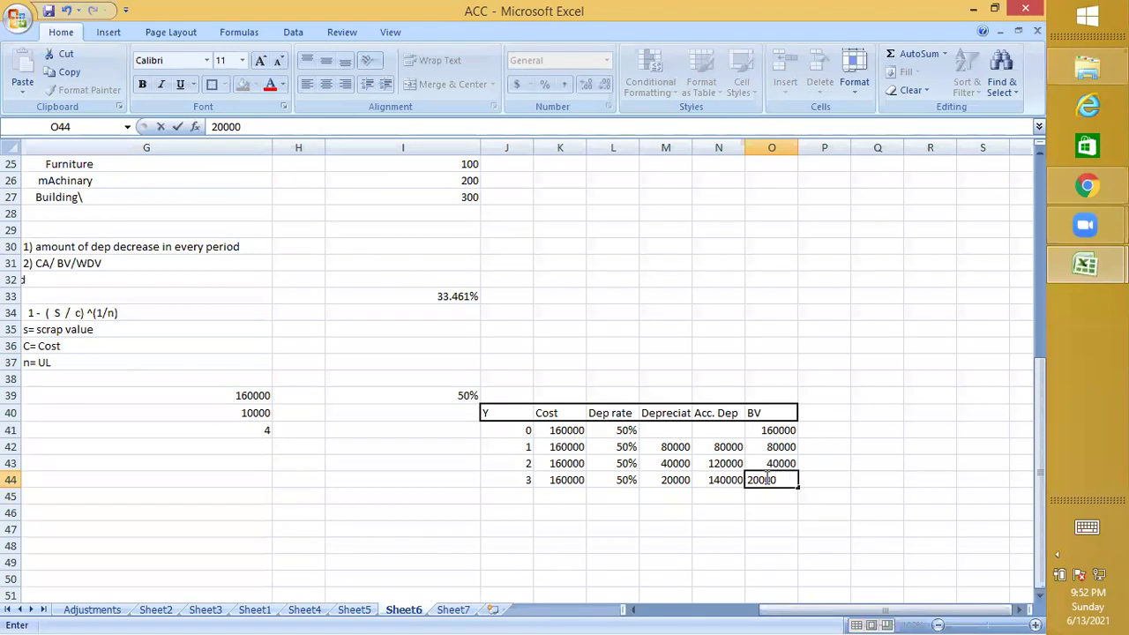
key(Return)
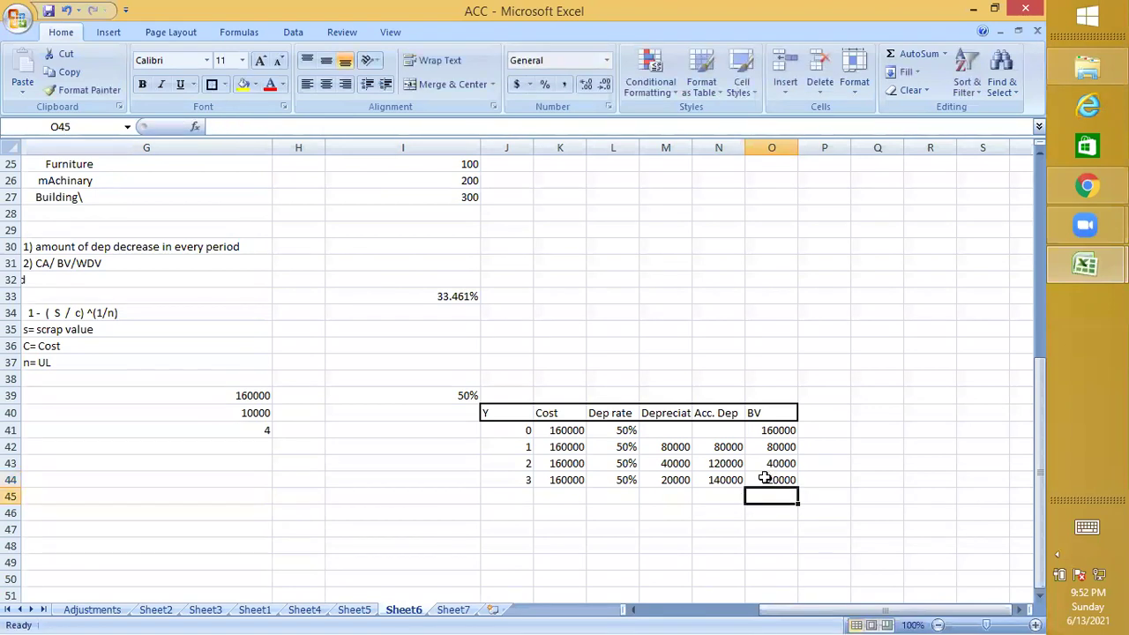
Enter year 4 in J45 and fill the cost and depreciation rate down from row 44 into K45 and L45
click(515, 494)
text(4)
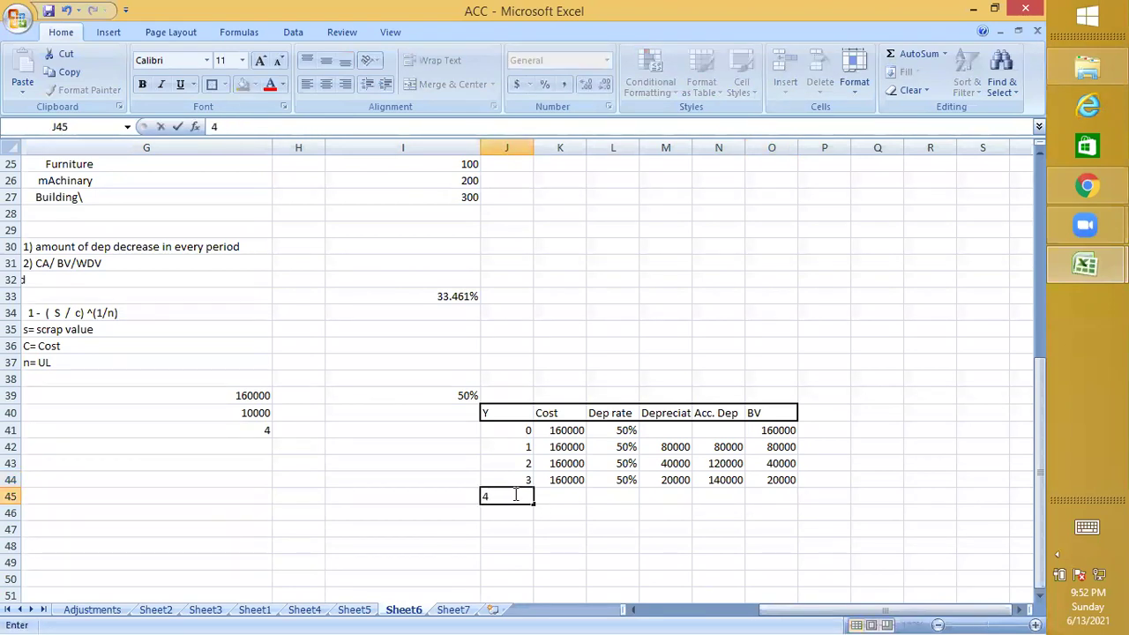
key(Return)
key(Up)
key(Right)
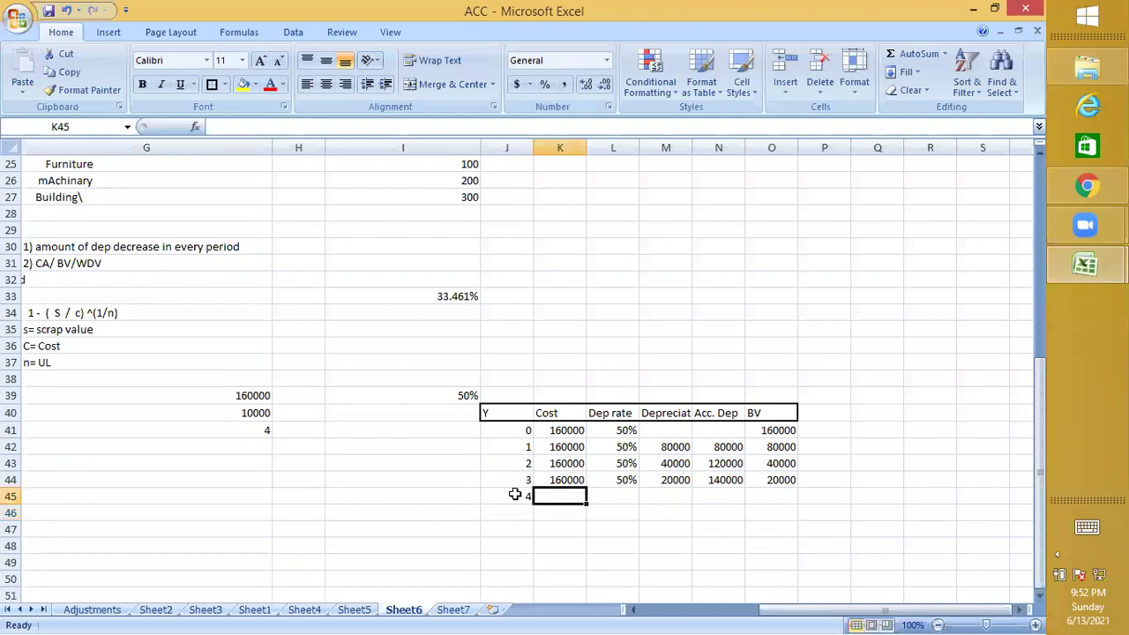
key(ctrl+d)
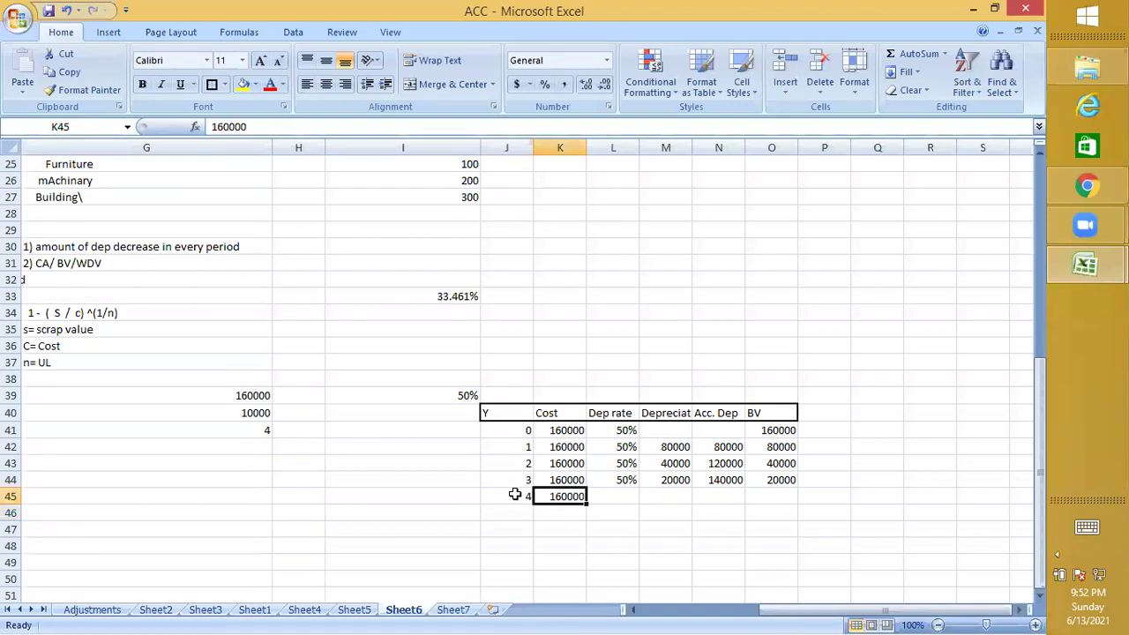
key(Right)
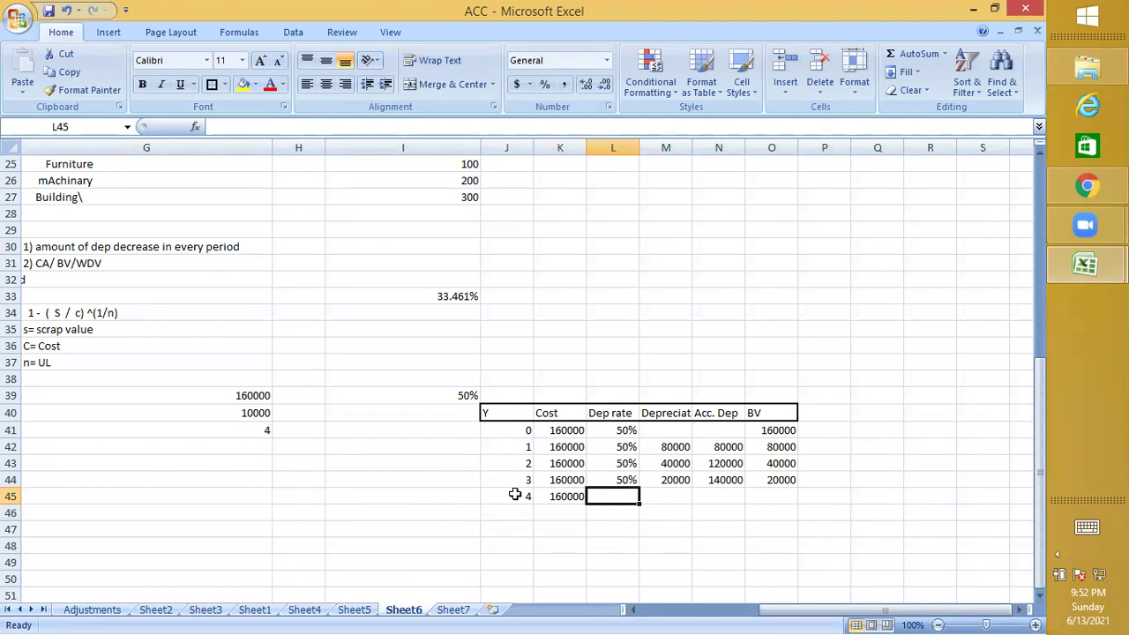
key(ctrl+d)
Enter 10000 as the year 4 book value in O45
key(Right)
key(Right)
key(Right)
key(Right)
key(Left)
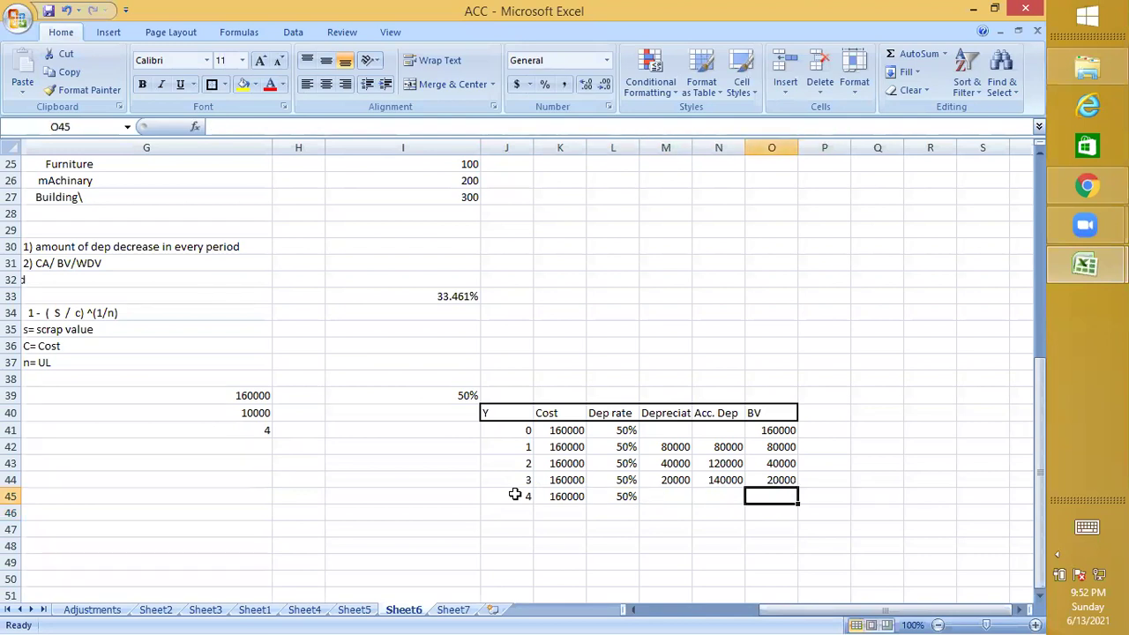
text(1)
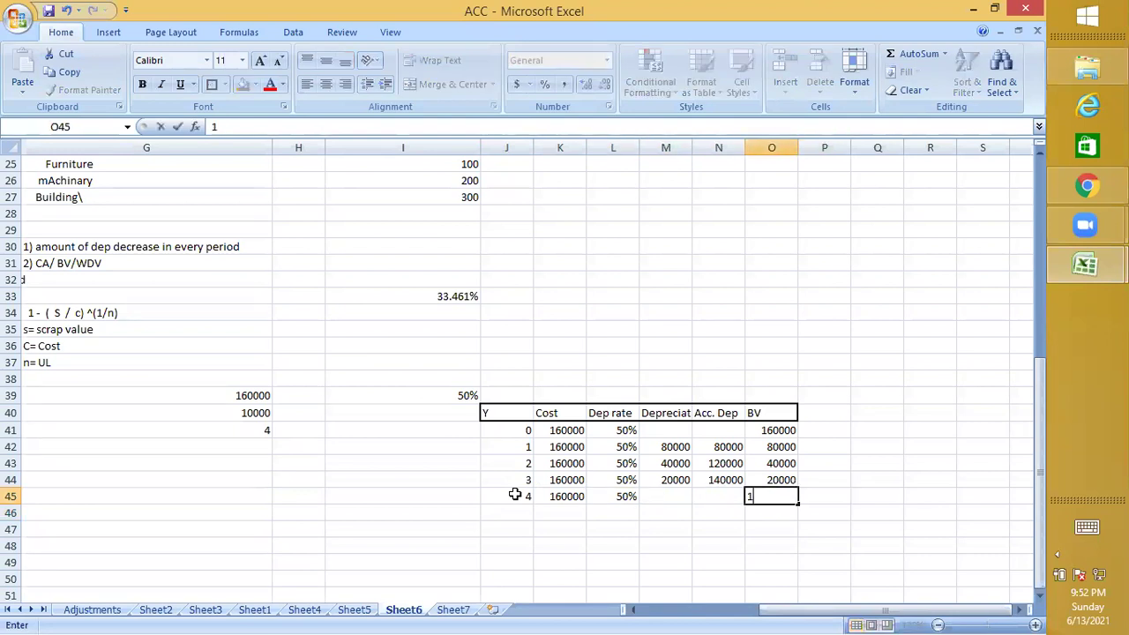
text(0000)
key(Return)
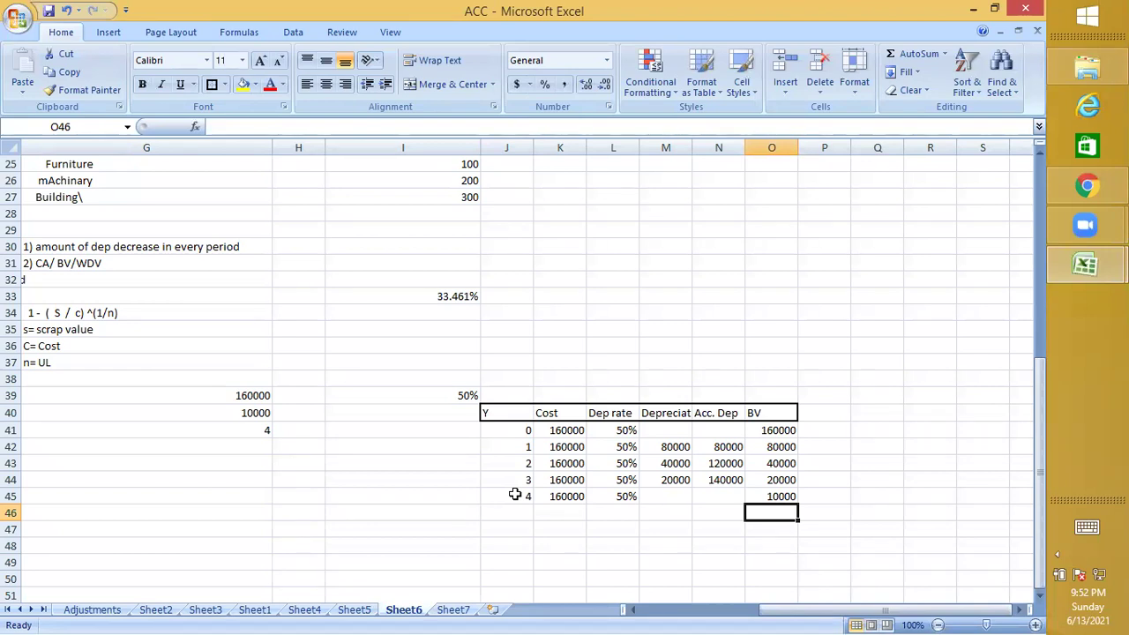
key(Up)
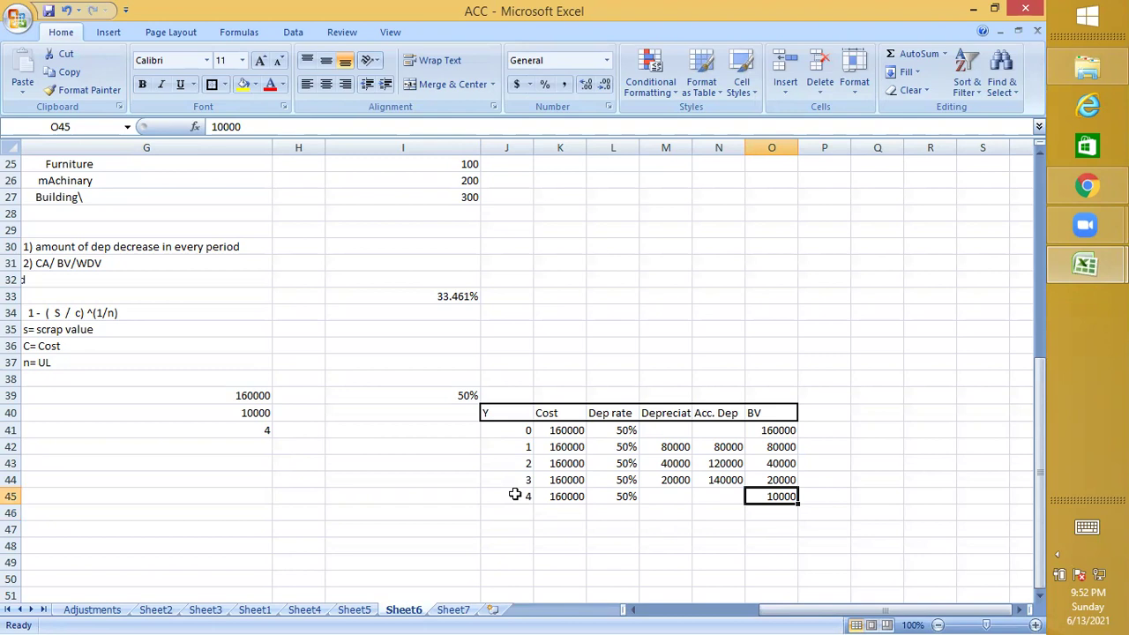
key(Left)
key(Left)
key(Right)
key(Right)
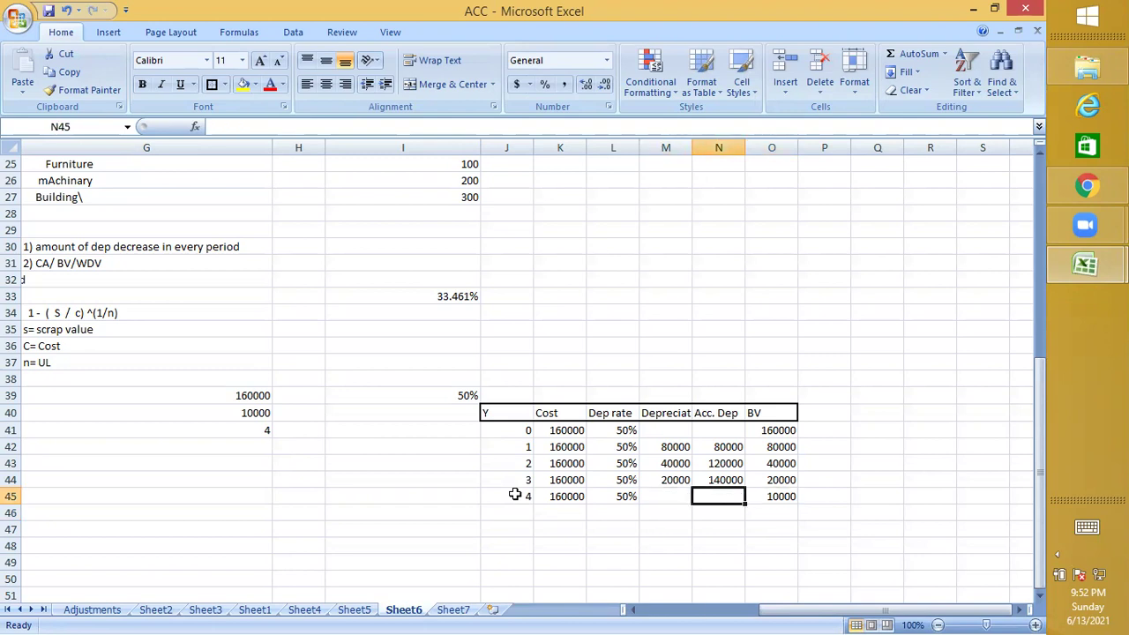
key(Up)
key(Down)
key(Up)
key(Down)
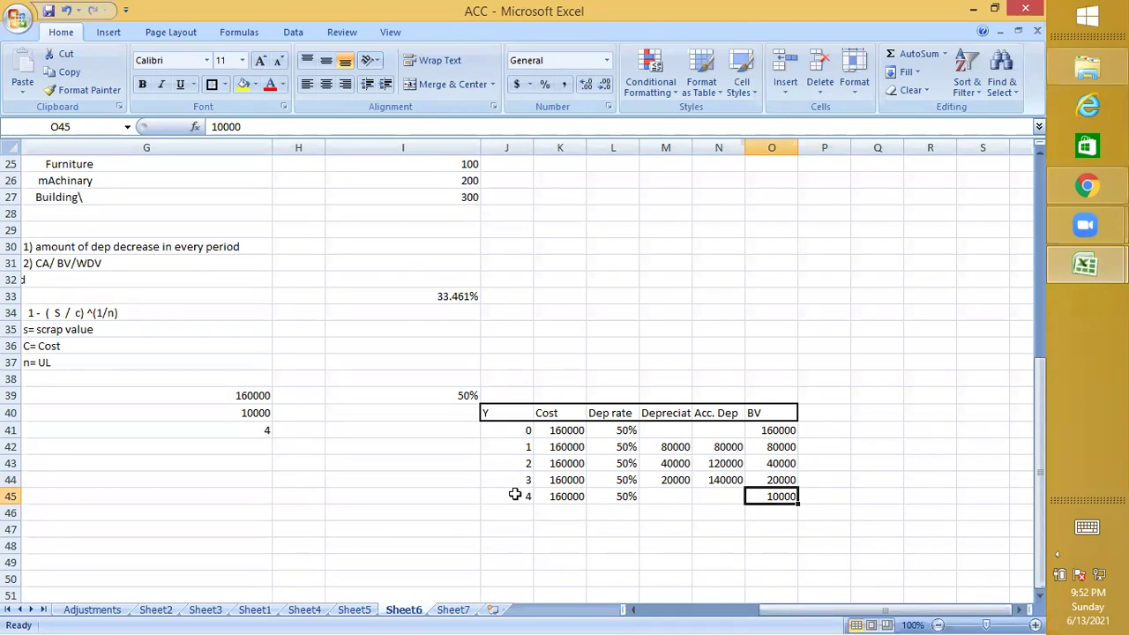
key(Left)
key(Left)
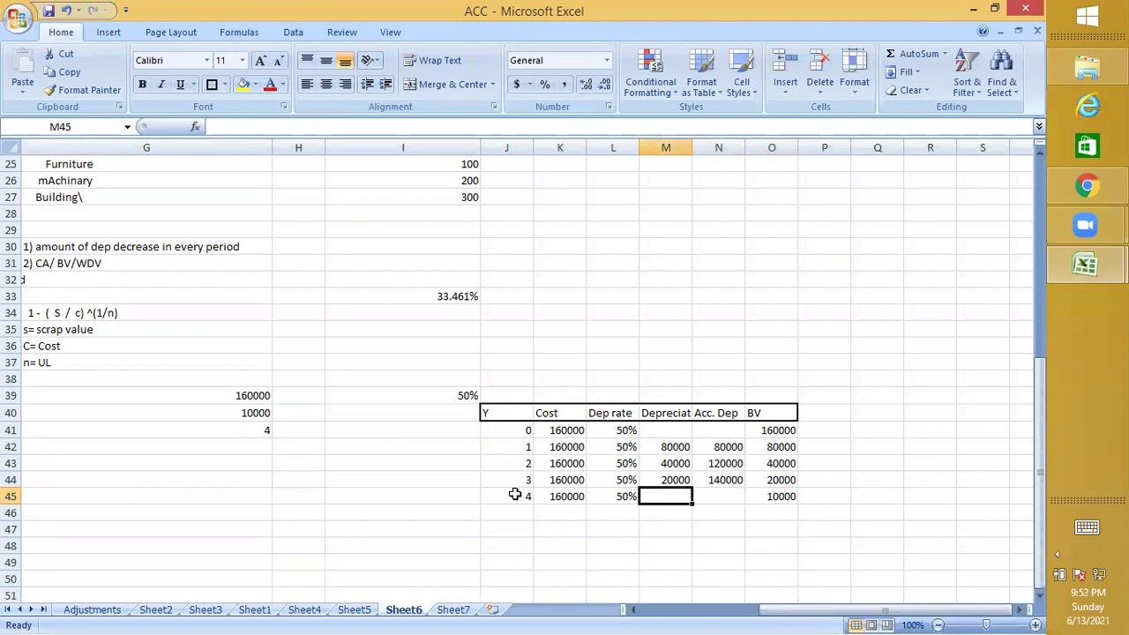
key(Right)
key(Left)
key(Right)
key(Left)
key(Right)
key(Left)
key(Right)
key(Left)
key(Right)
key(Left)
key(Right)
key(Left)
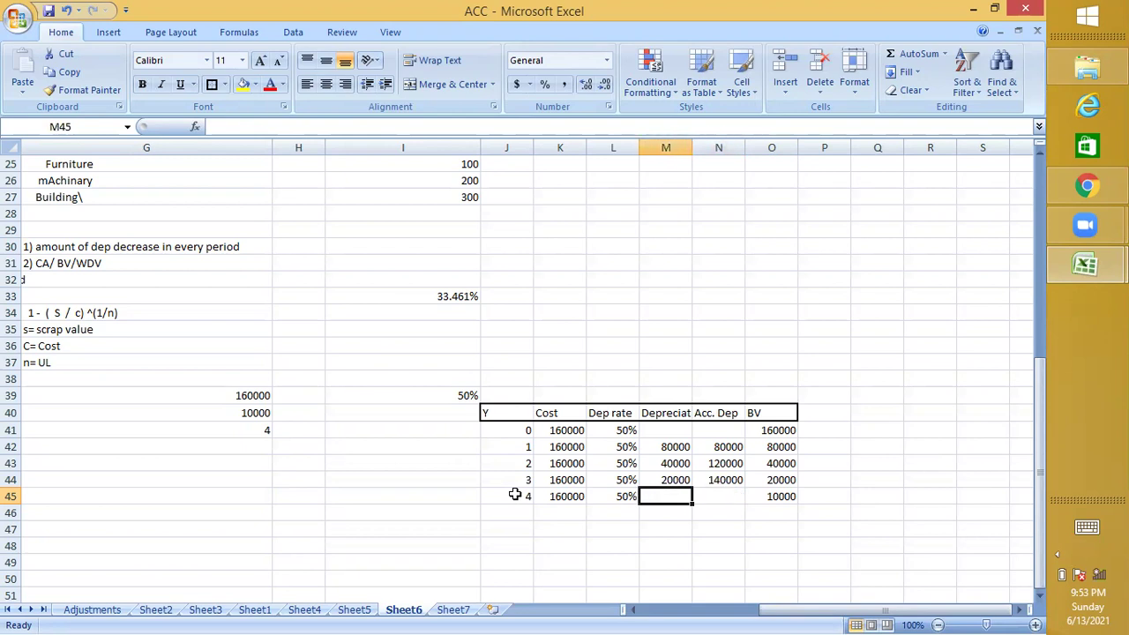